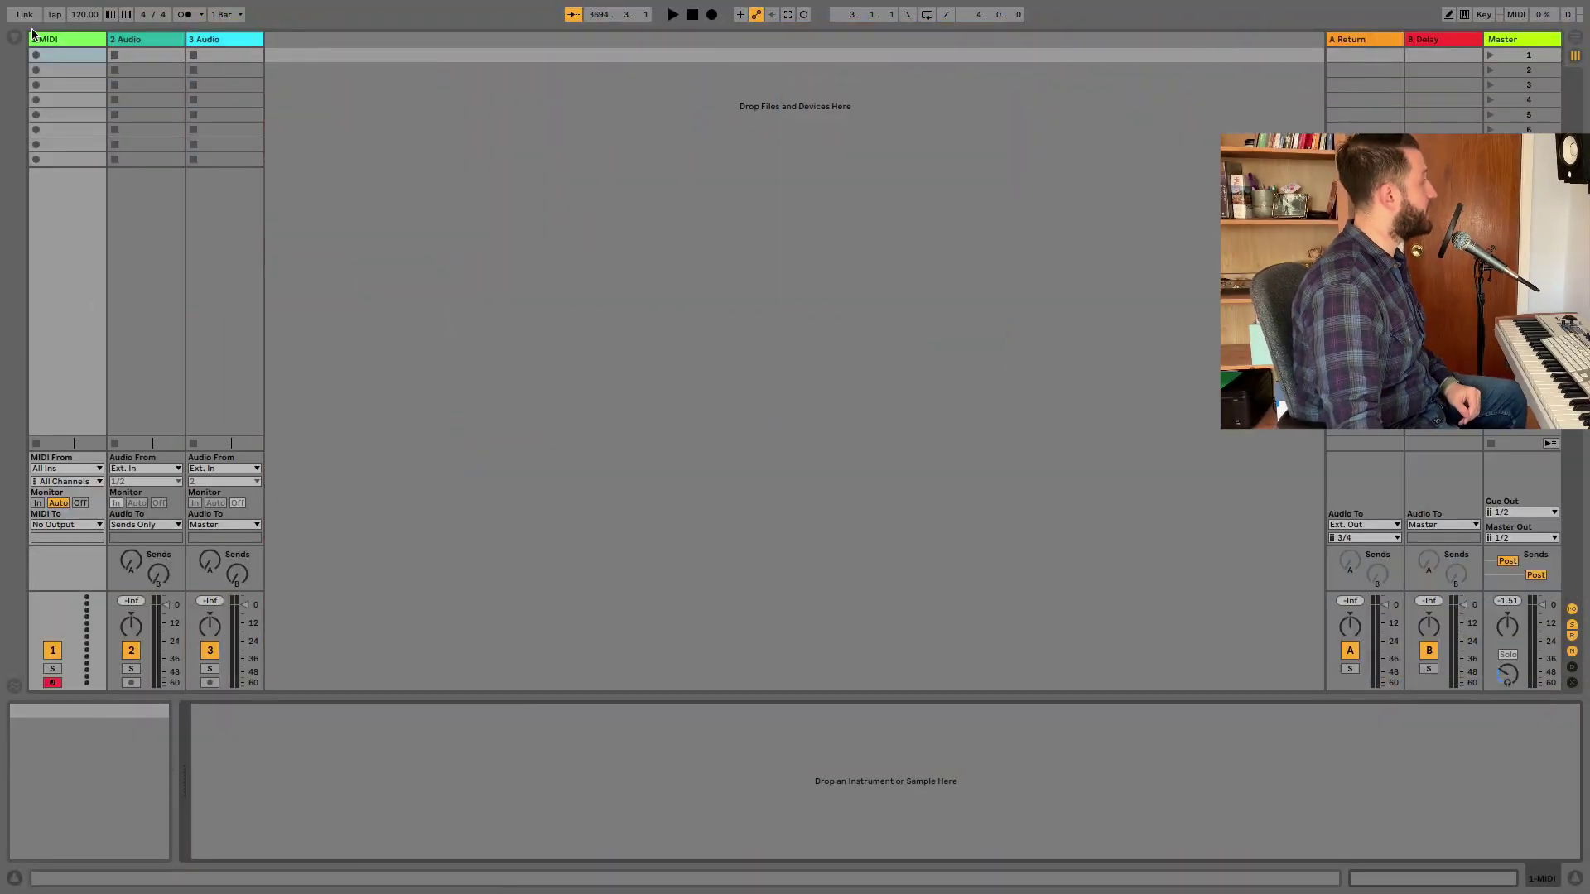
# - Load an empty Instrument Rack onto the first MIDI track and show its chain key zones
pyautogui.press('super+alt+b')
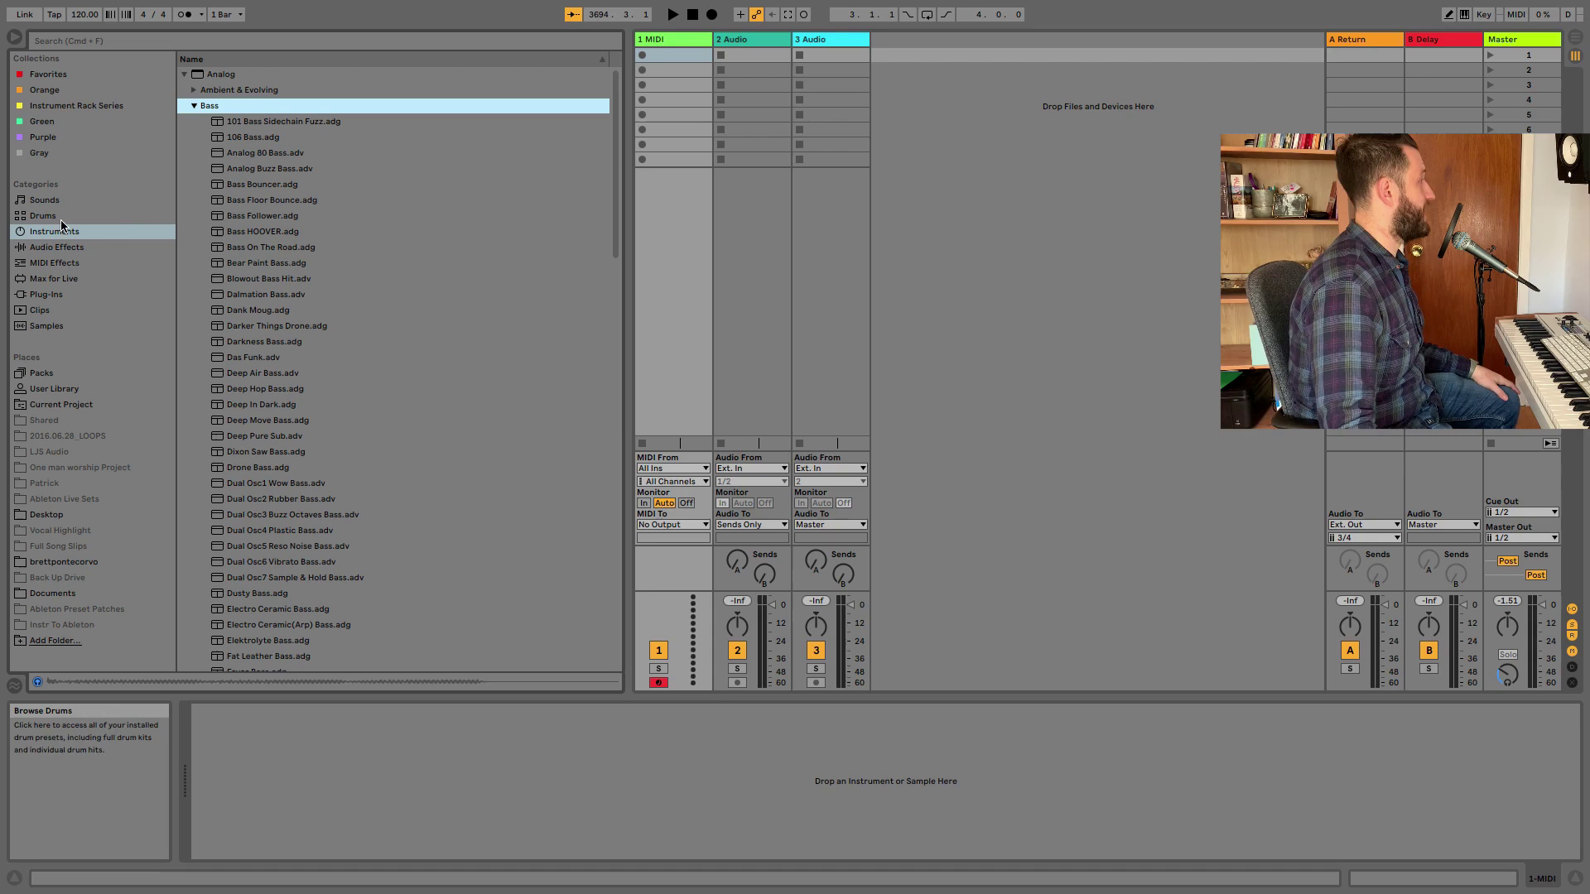
pyautogui.click(184, 74)
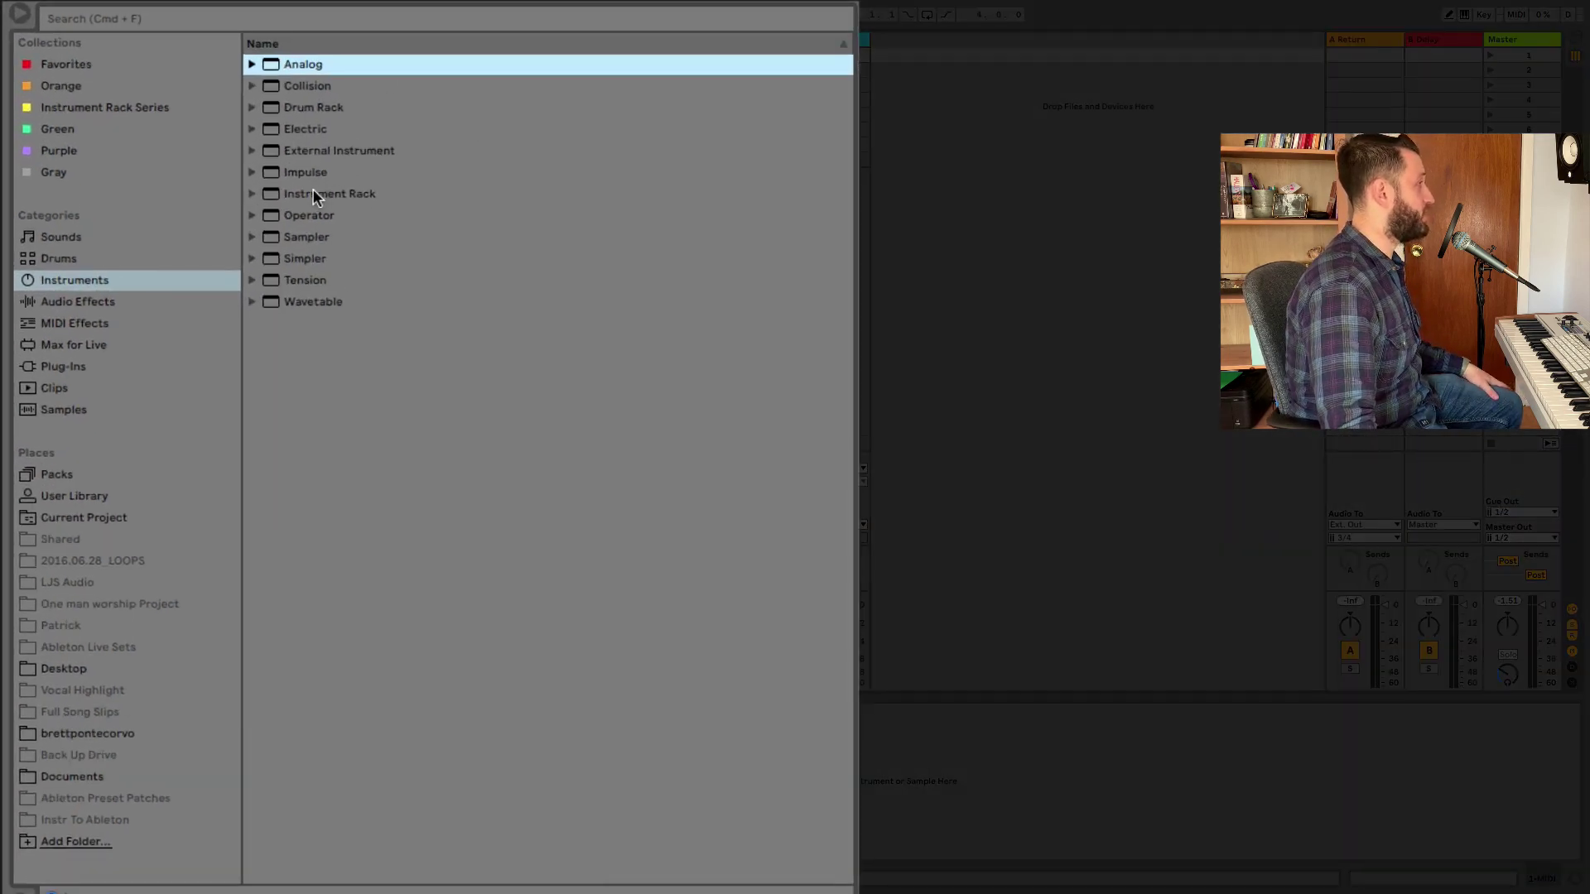
pyautogui.doubleClick(313, 189)
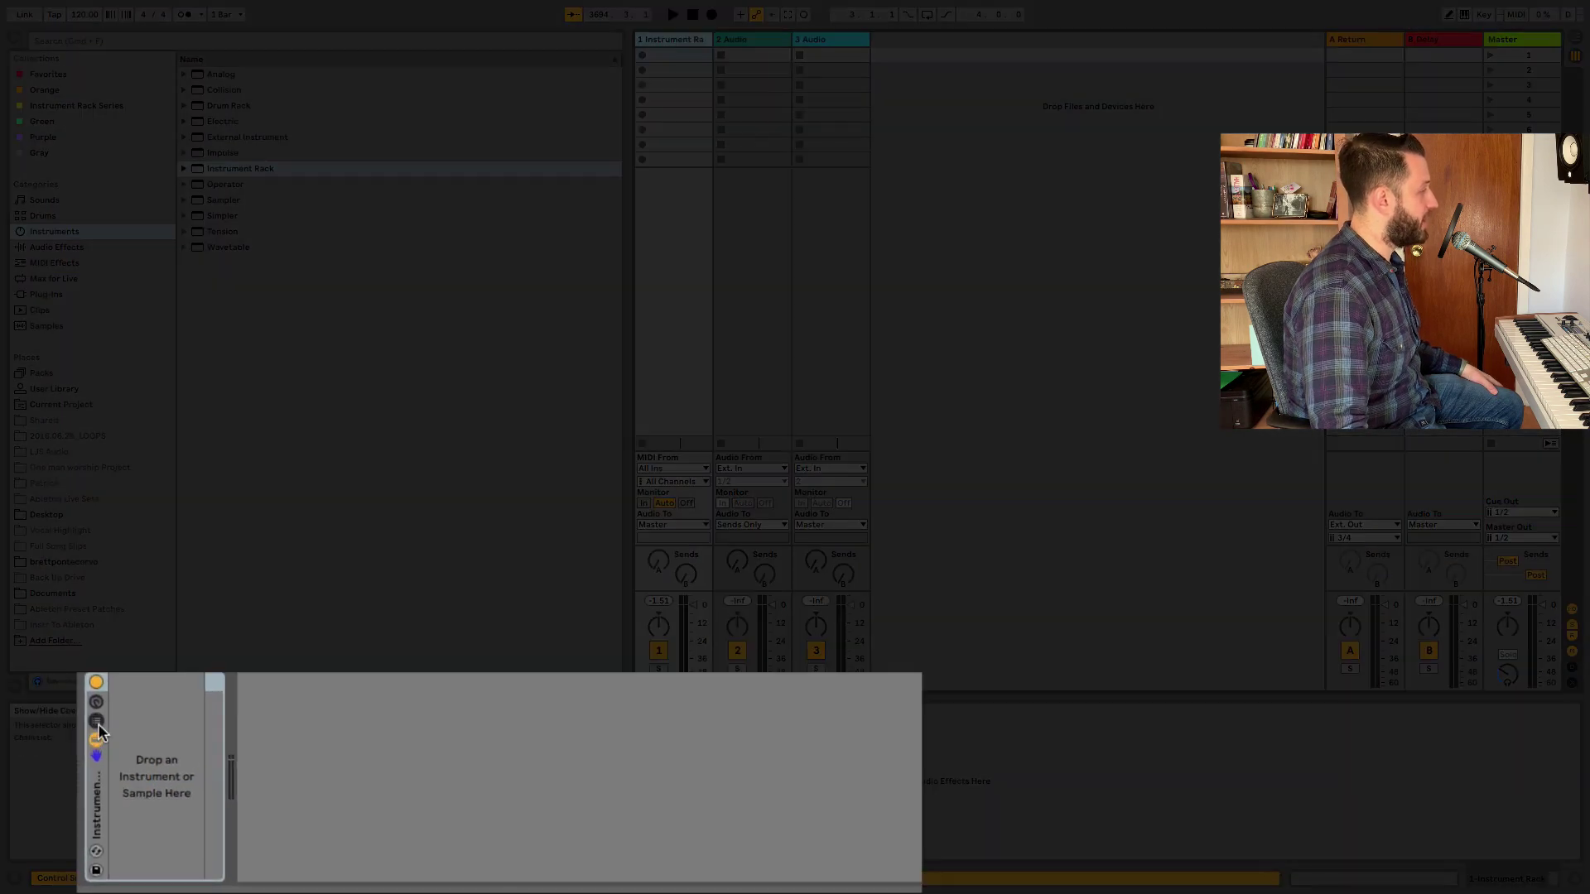
pyautogui.click(98, 722)
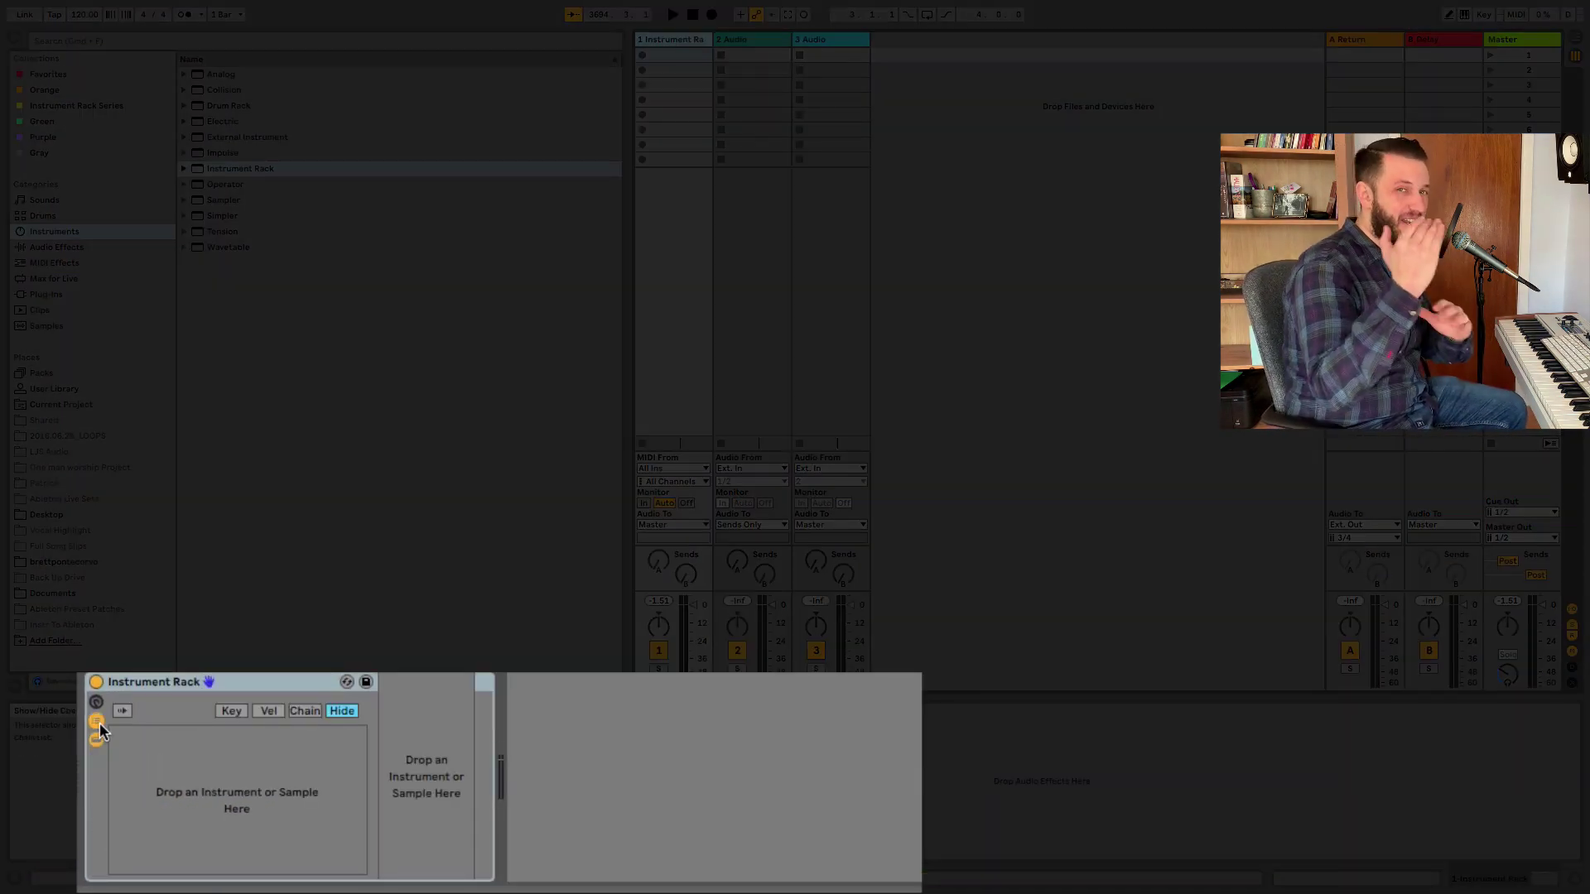
pyautogui.click(239, 712)
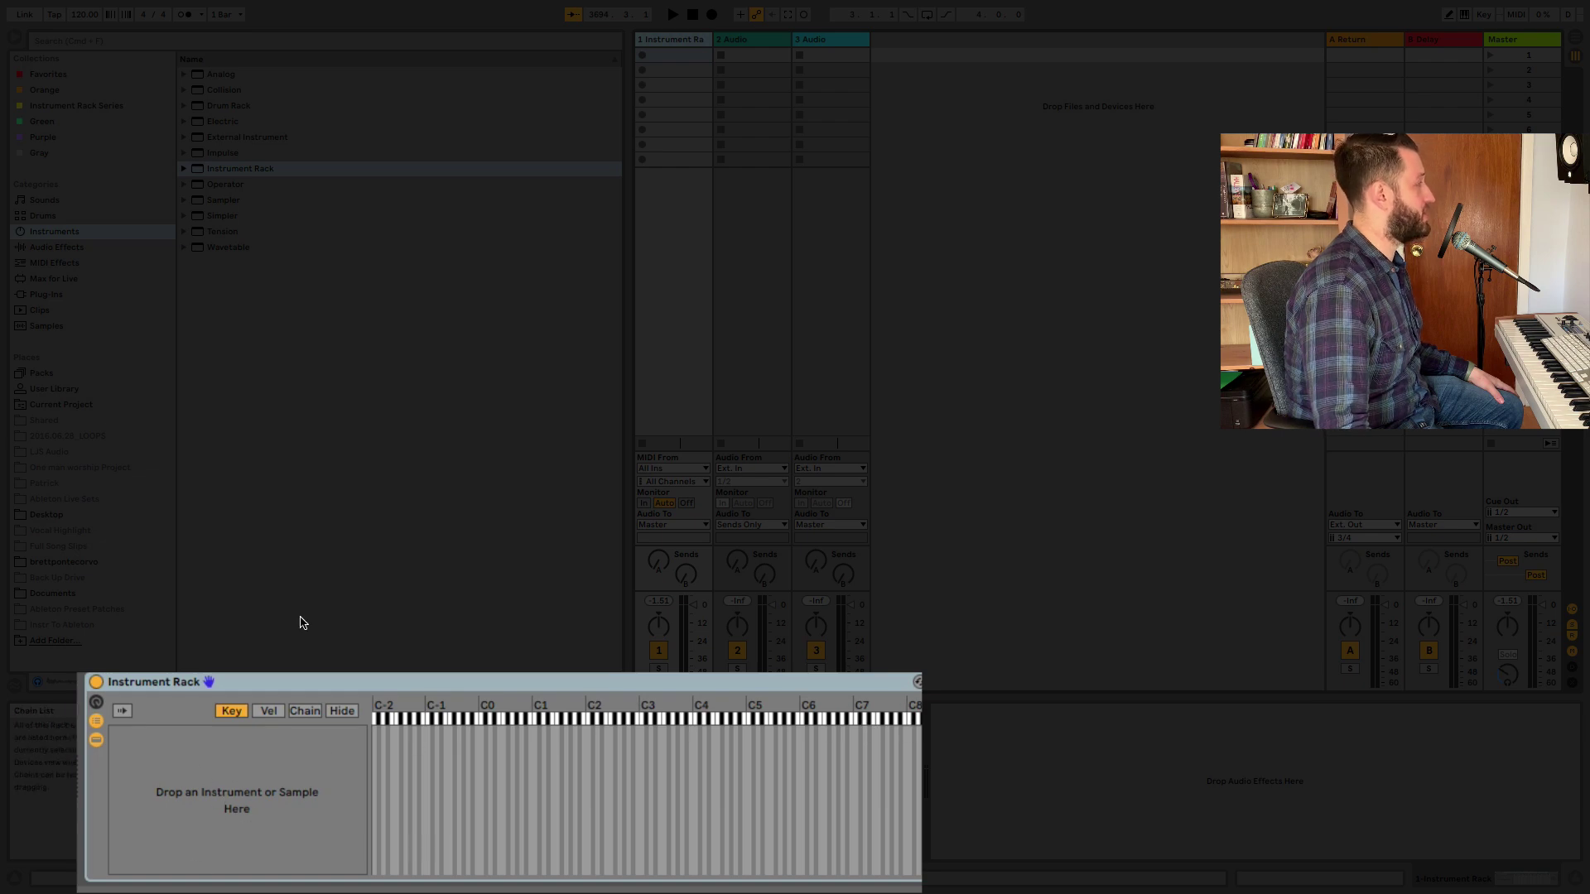
# - Add the 101 Bass Sidechain Fuzz preset from Analog as the rack's first chain
pyautogui.click(191, 76)
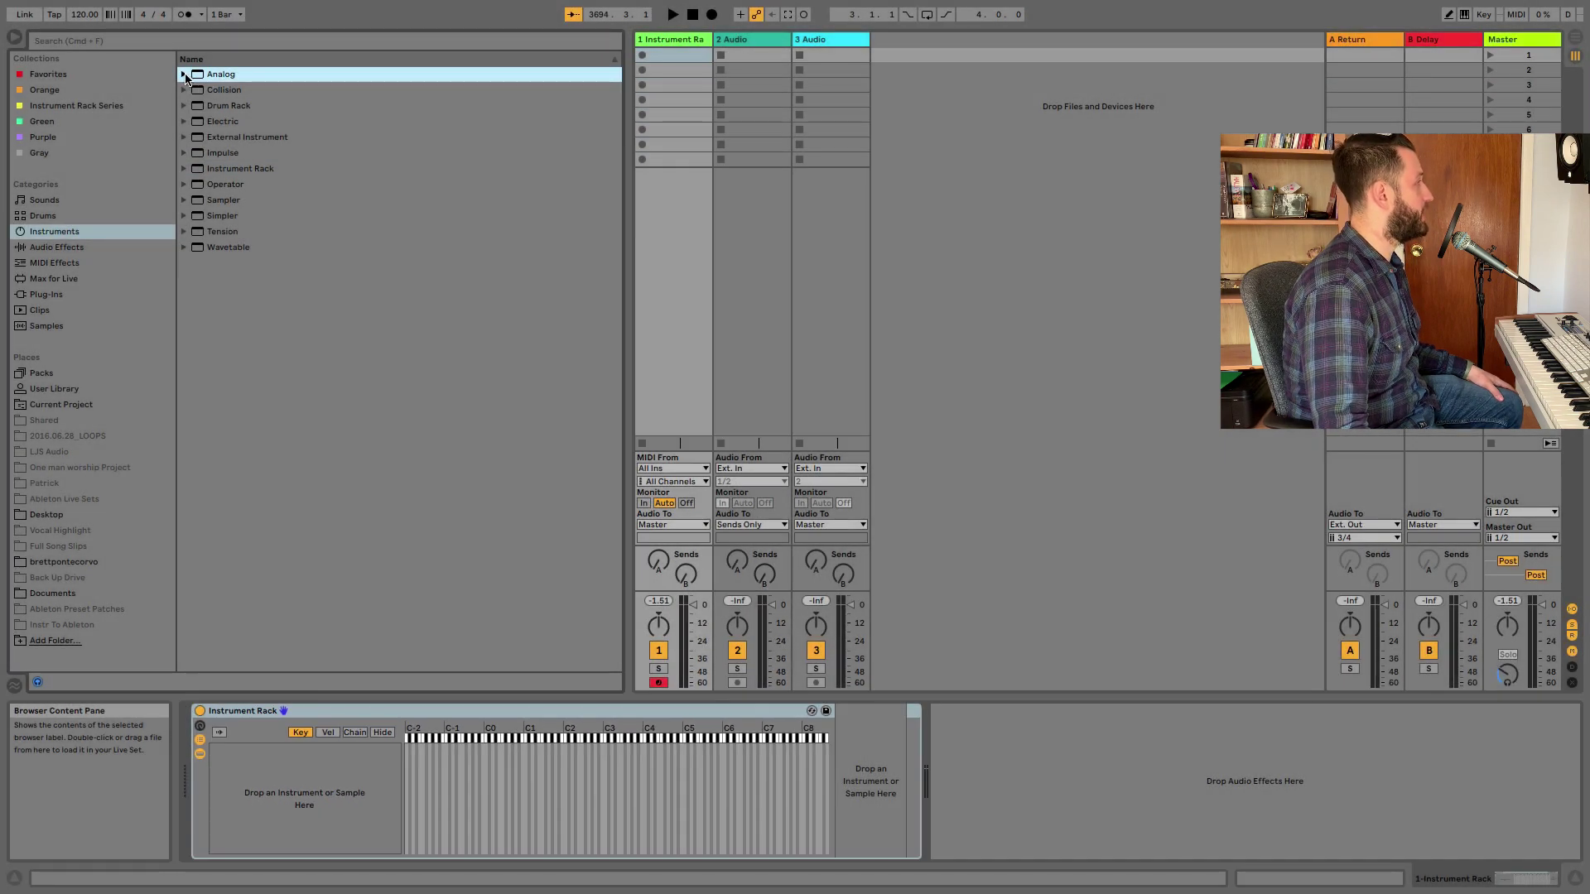
pyautogui.click(184, 75)
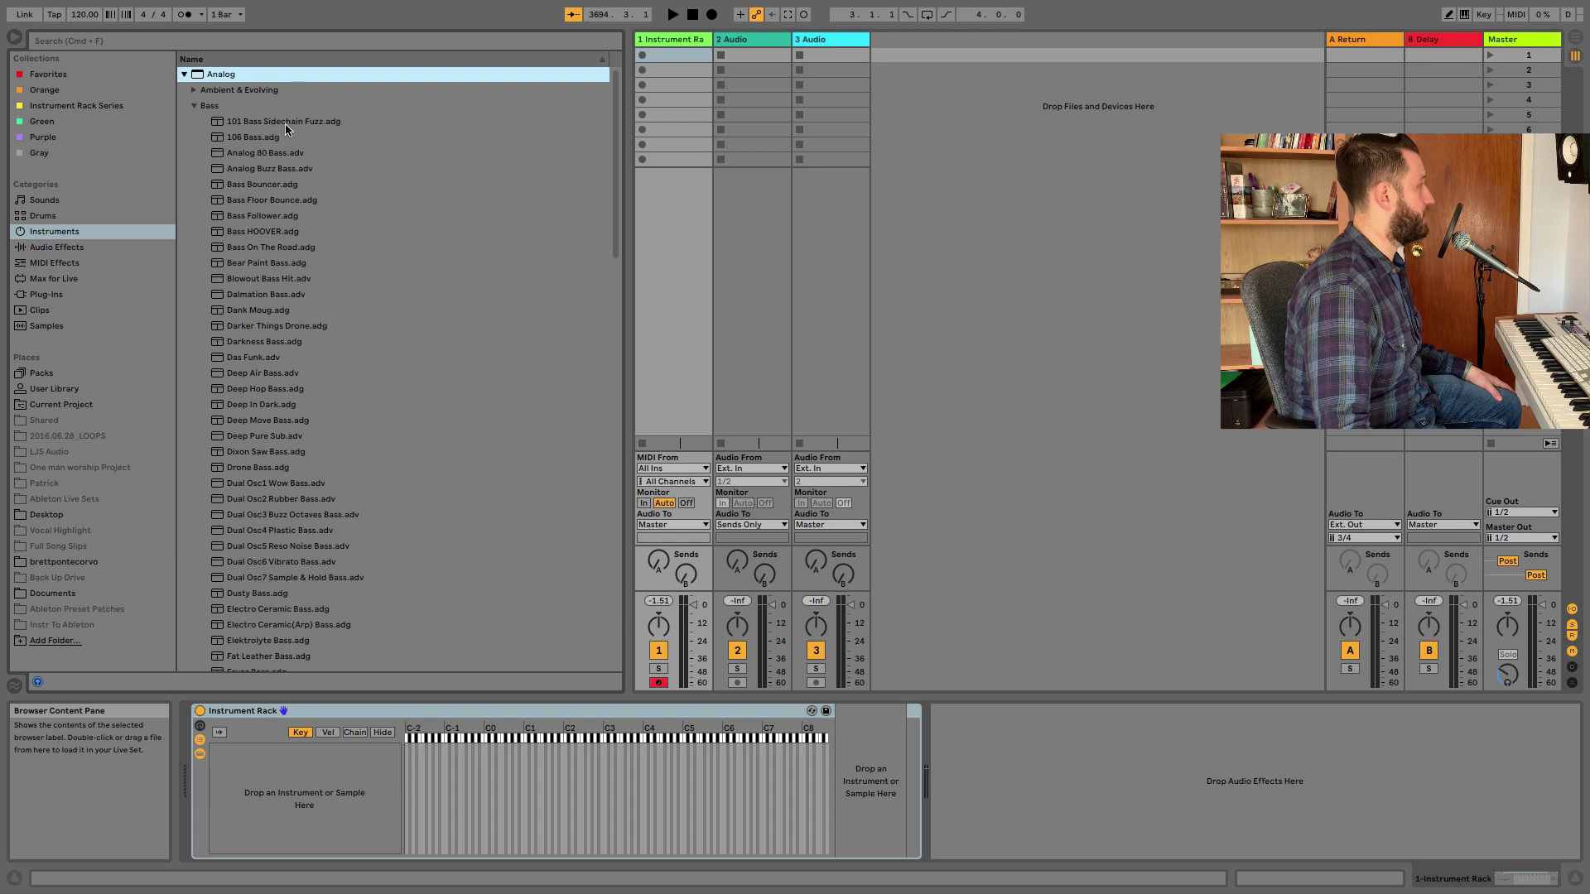
pyautogui.moveTo(285, 123); pyautogui.dragTo(288, 774)
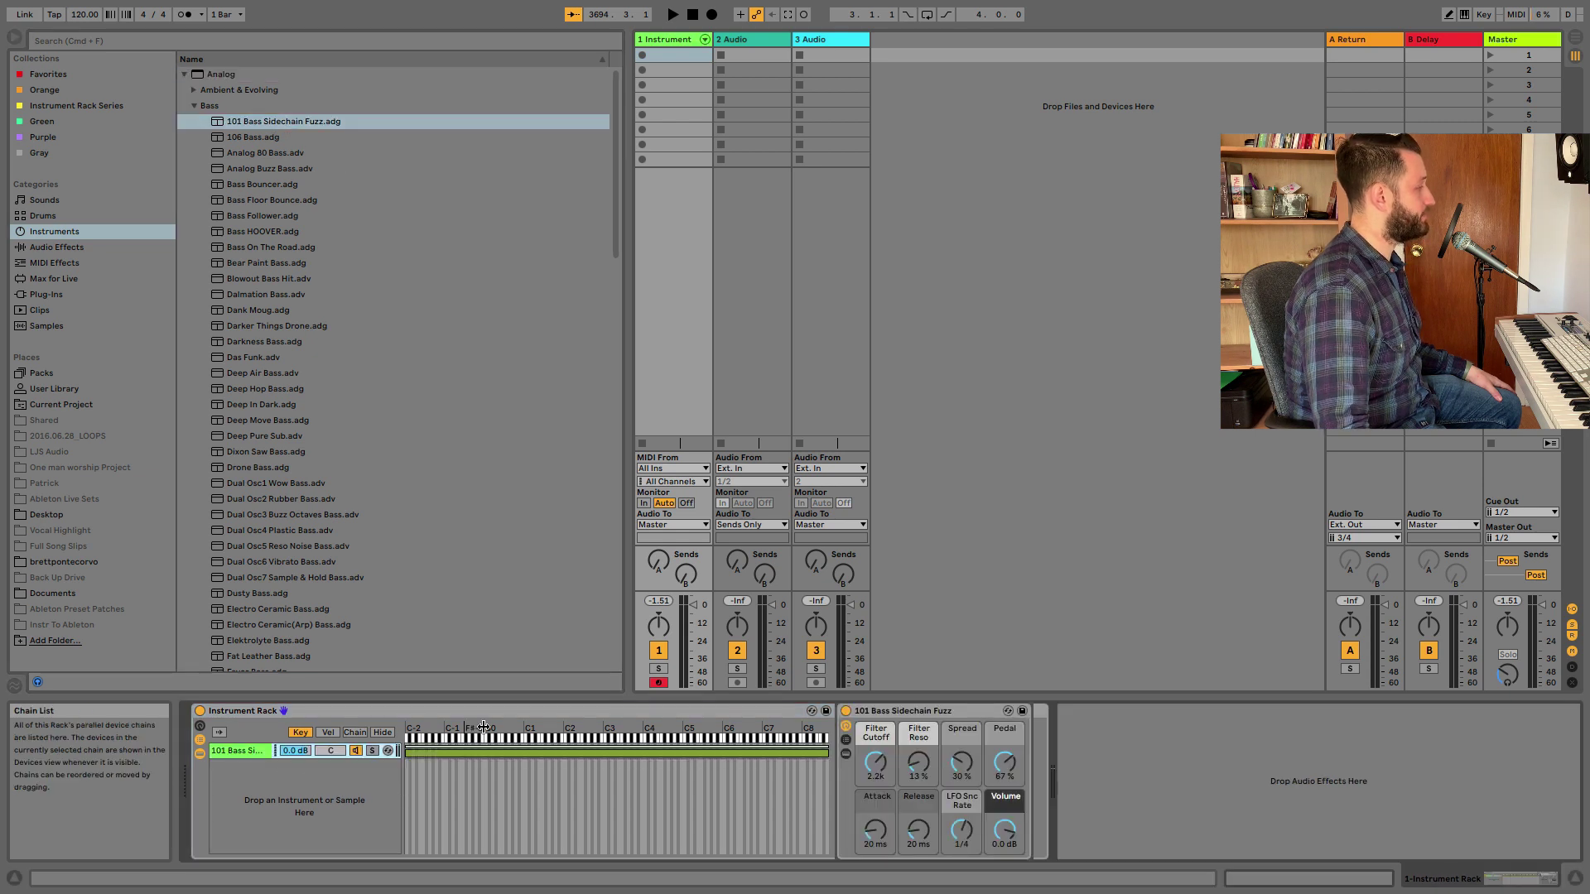
# - Search 'grand piano' and add Grand Piano as the rack's second chain
pyautogui.click(184, 74)
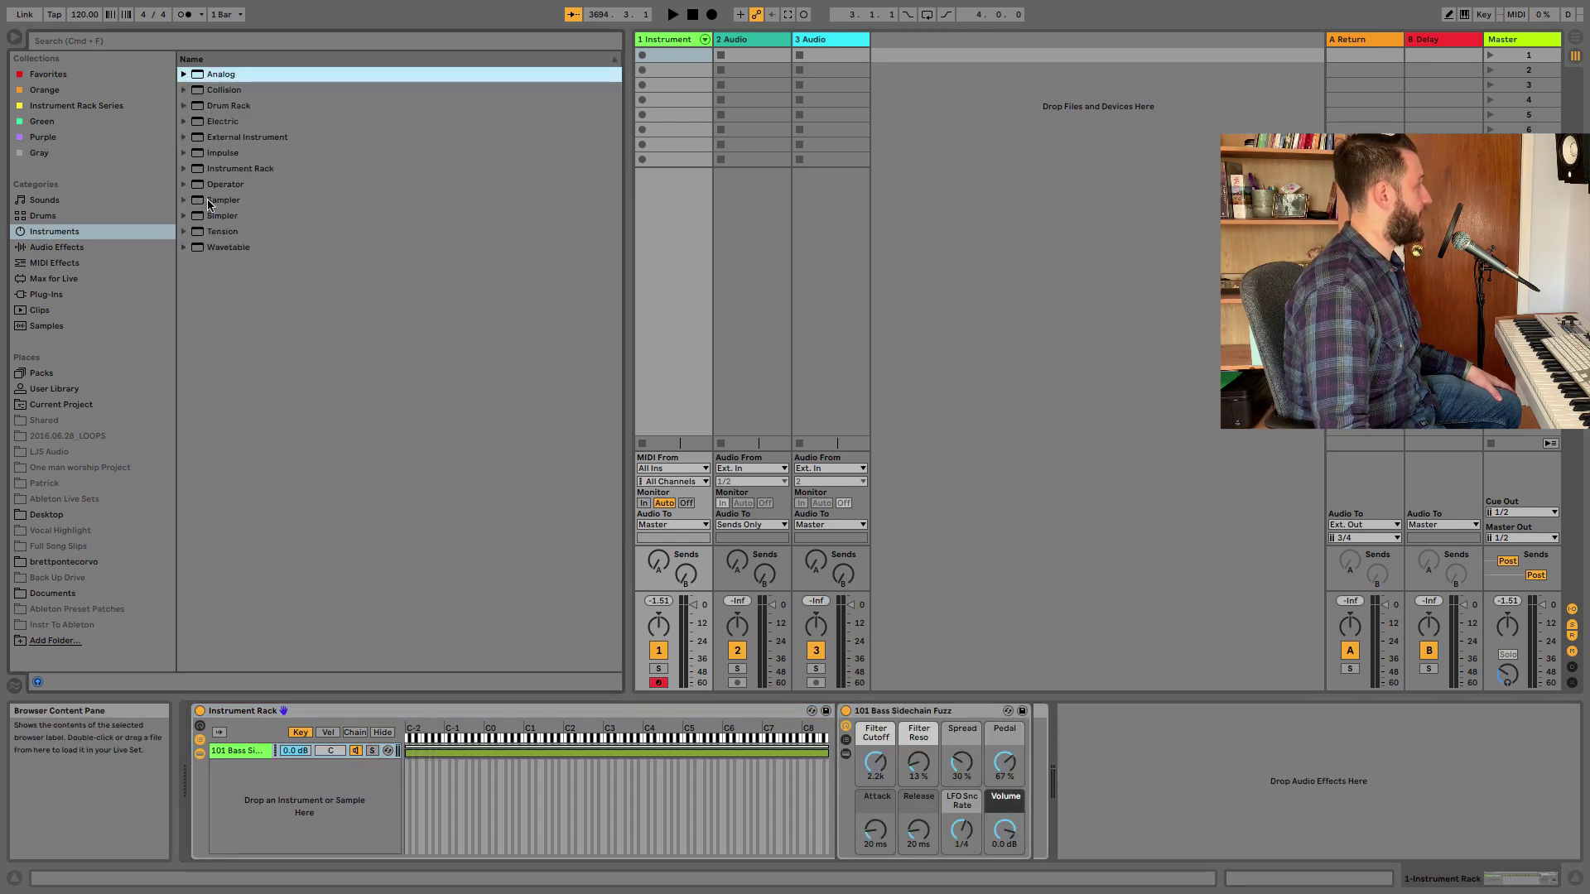
pyautogui.click(154, 39)
pyautogui.write('grand')
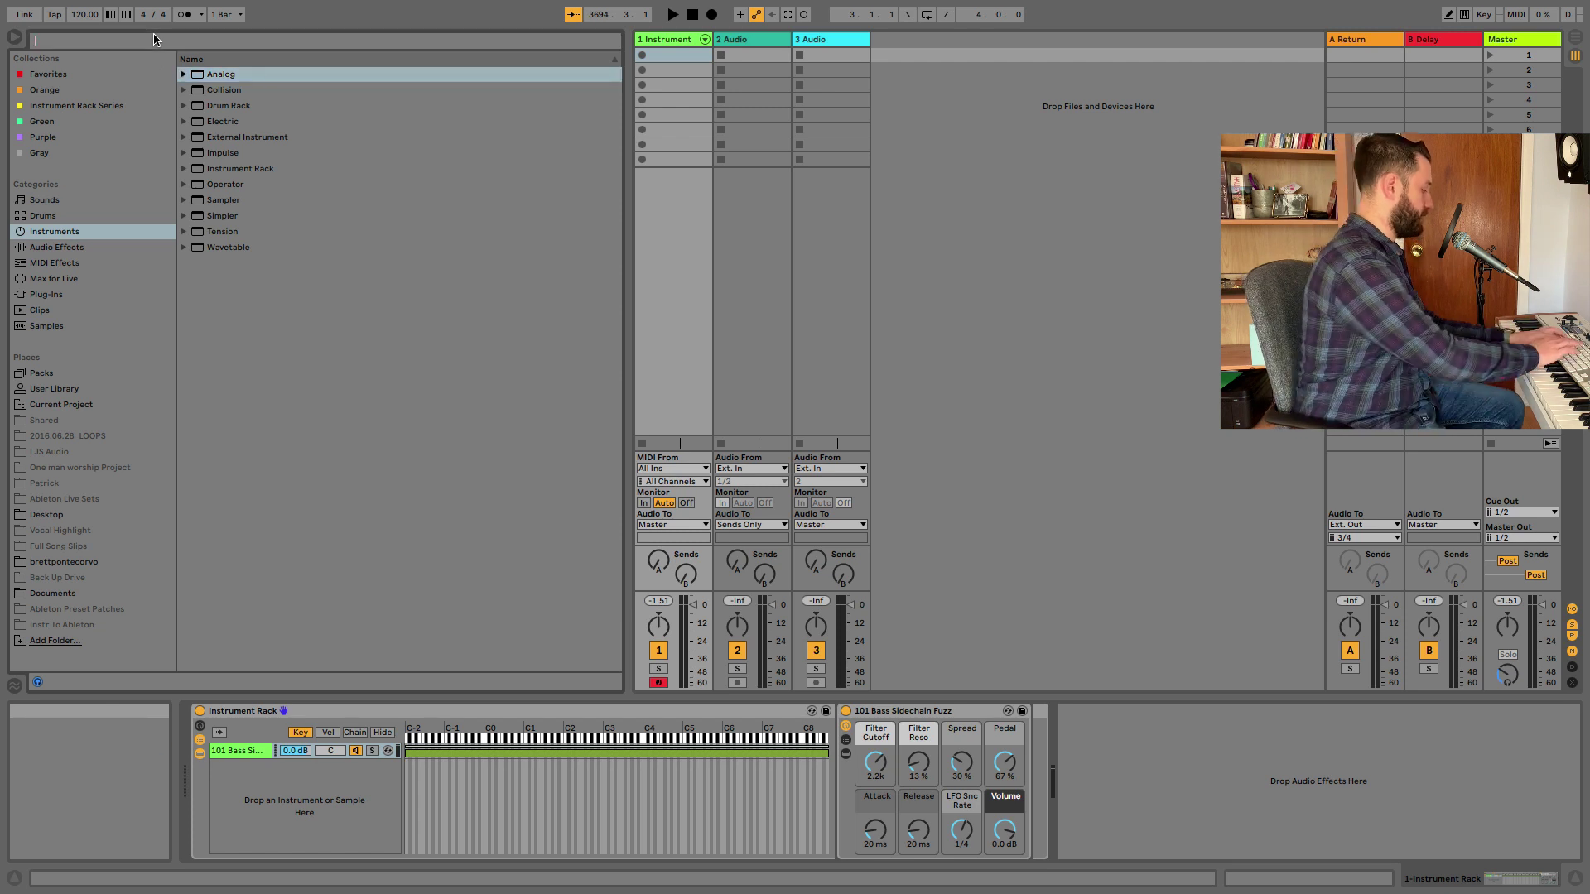
pyautogui.write(' piano')
pyautogui.press('Down')
pyautogui.press('Down')
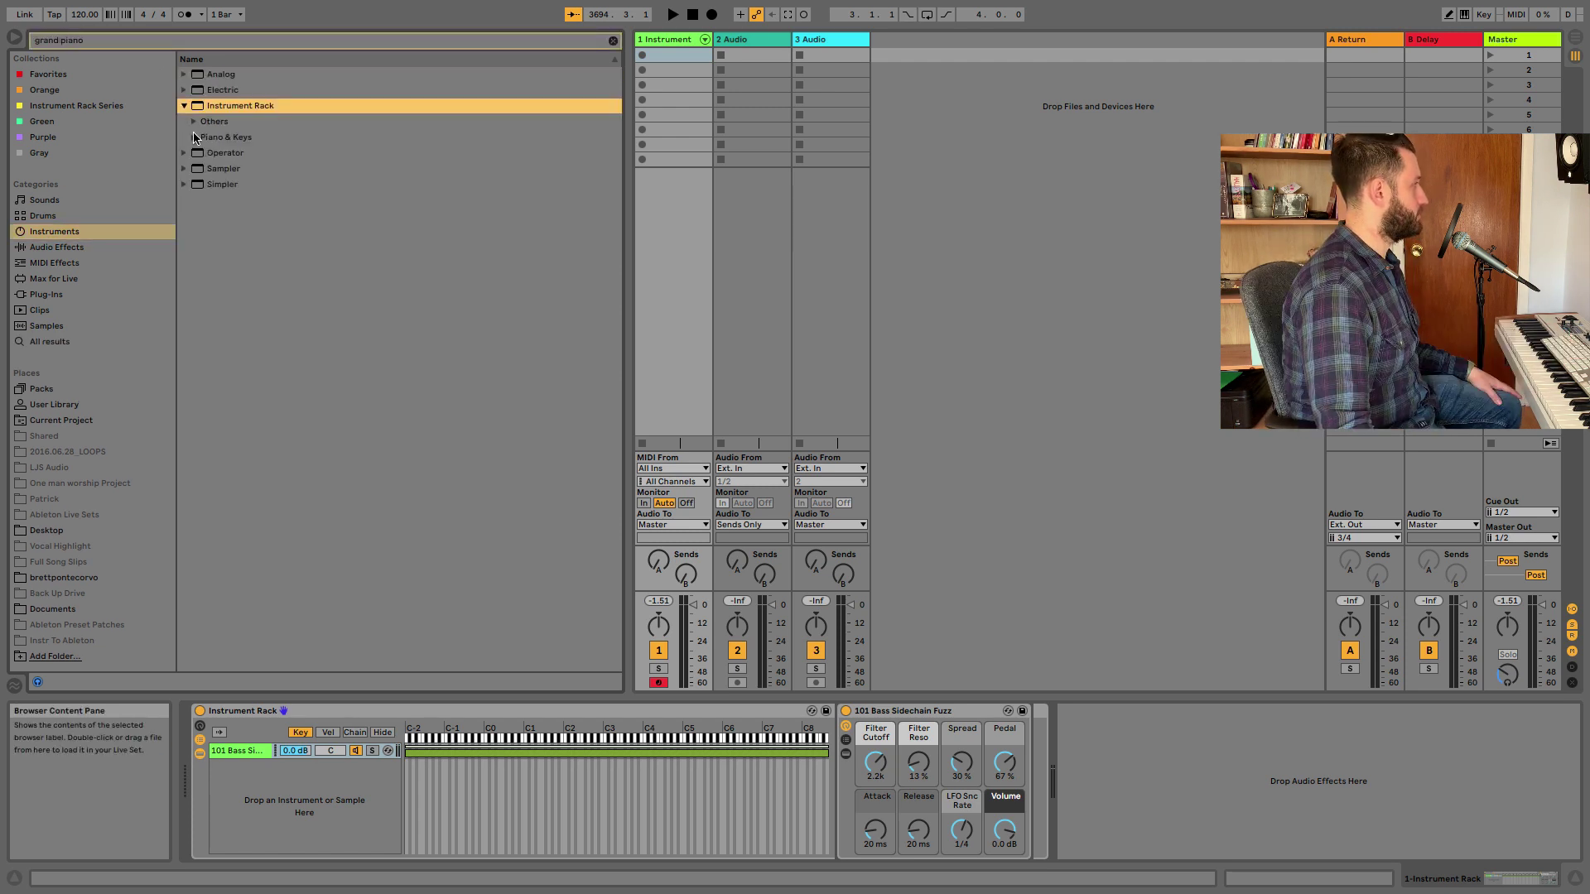
pyautogui.moveTo(307, 482); pyautogui.dragTo(300, 803)
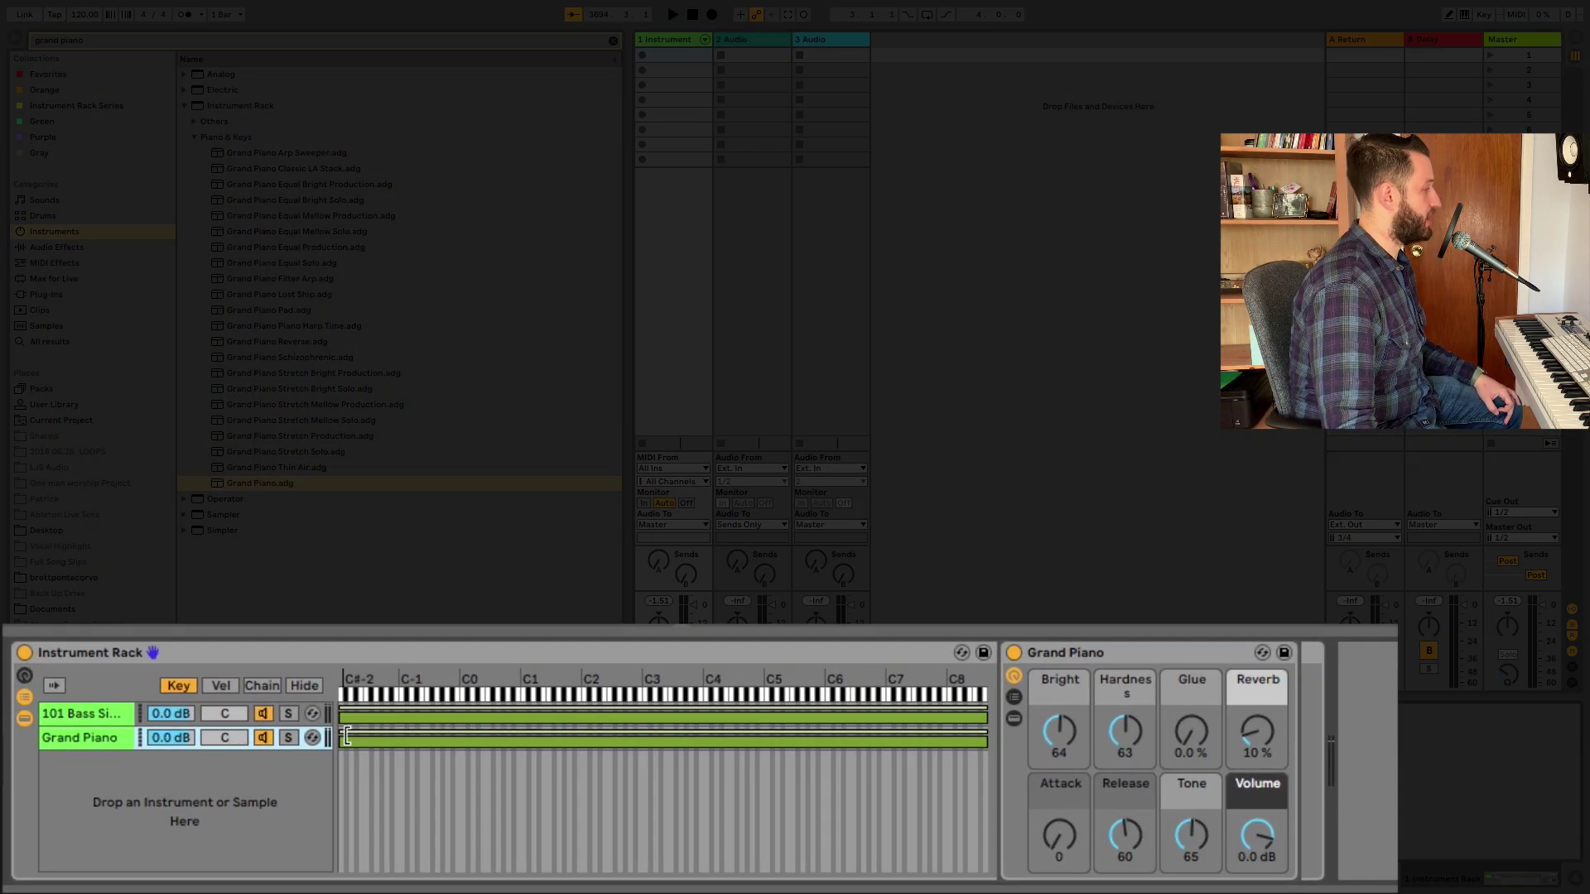
# - Split the key zones so the bass ends and Grand Piano starts around C2
pyautogui.moveTo(347, 735); pyautogui.dragTo(604, 736)
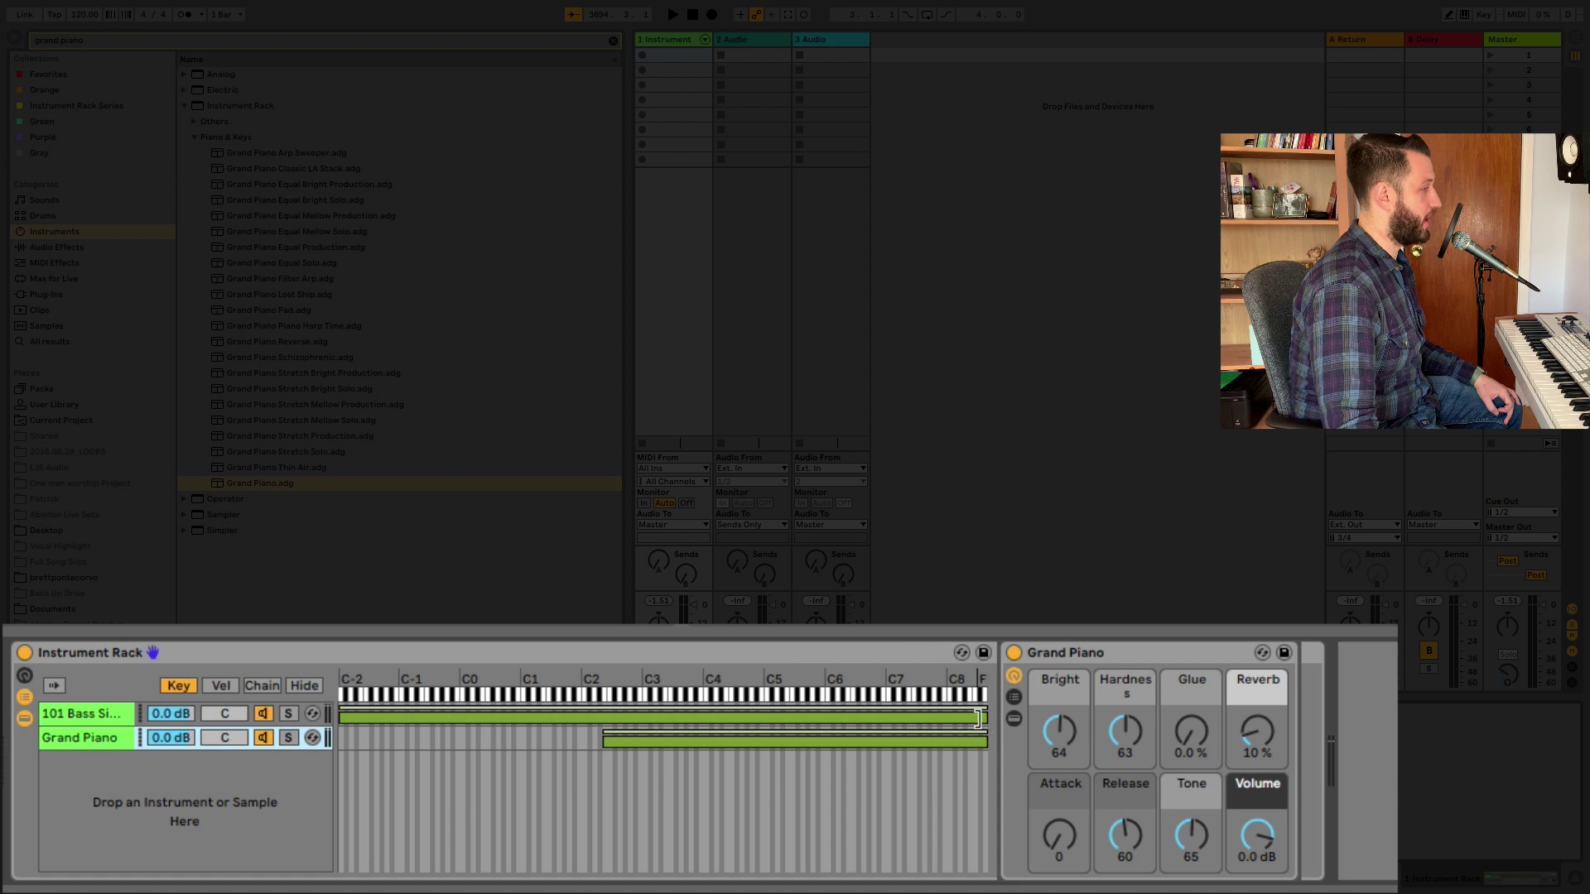
pyautogui.moveTo(988, 717); pyautogui.dragTo(571, 717)
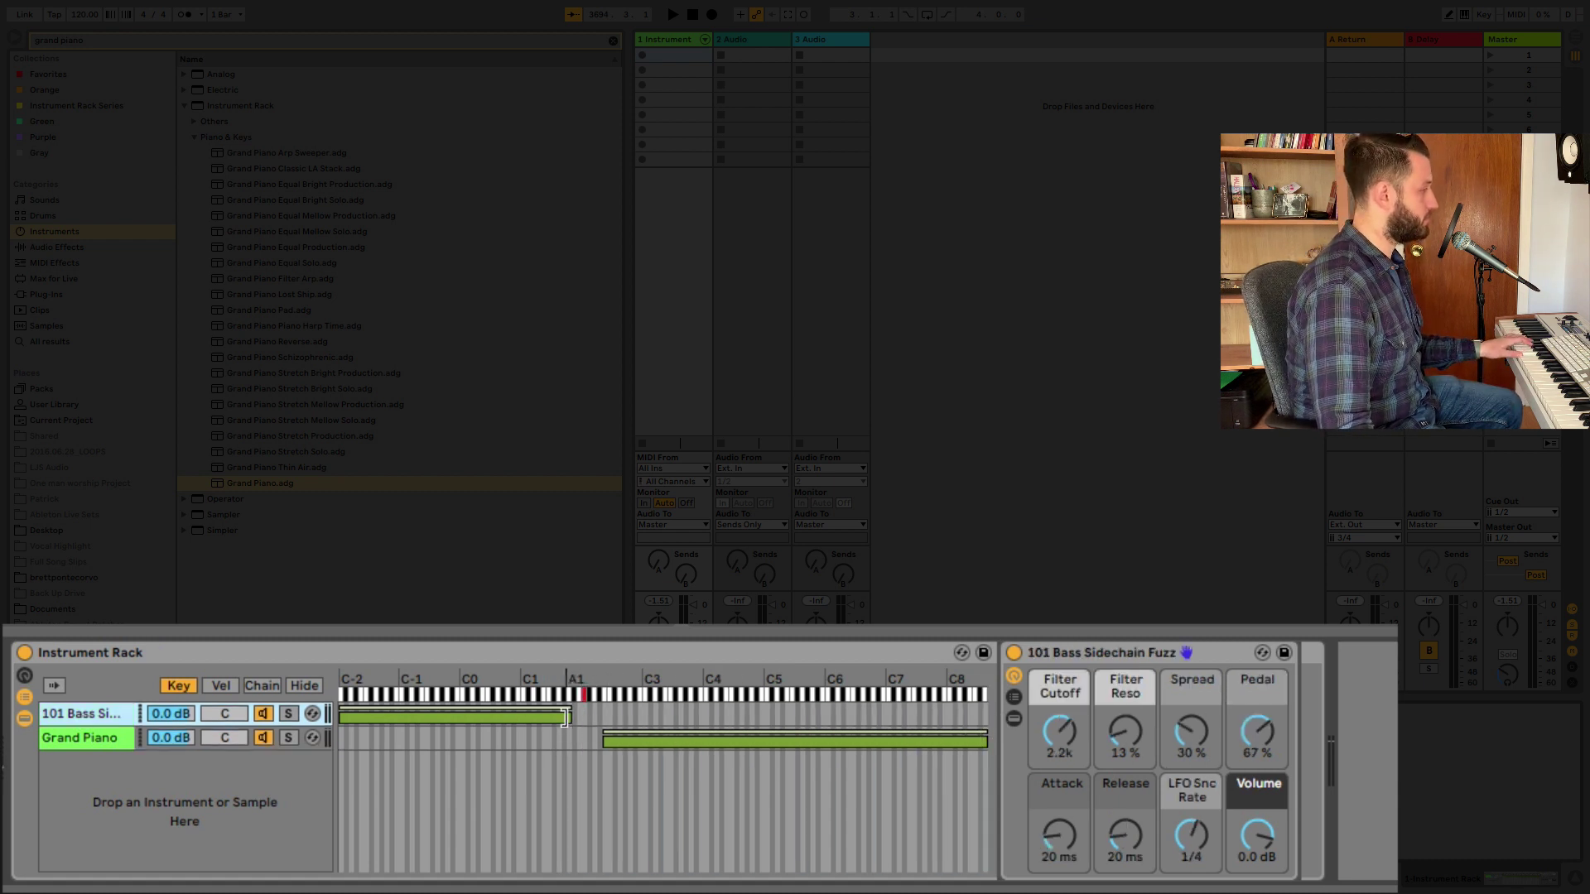
pyautogui.moveTo(571, 717); pyautogui.dragTo(587, 718)
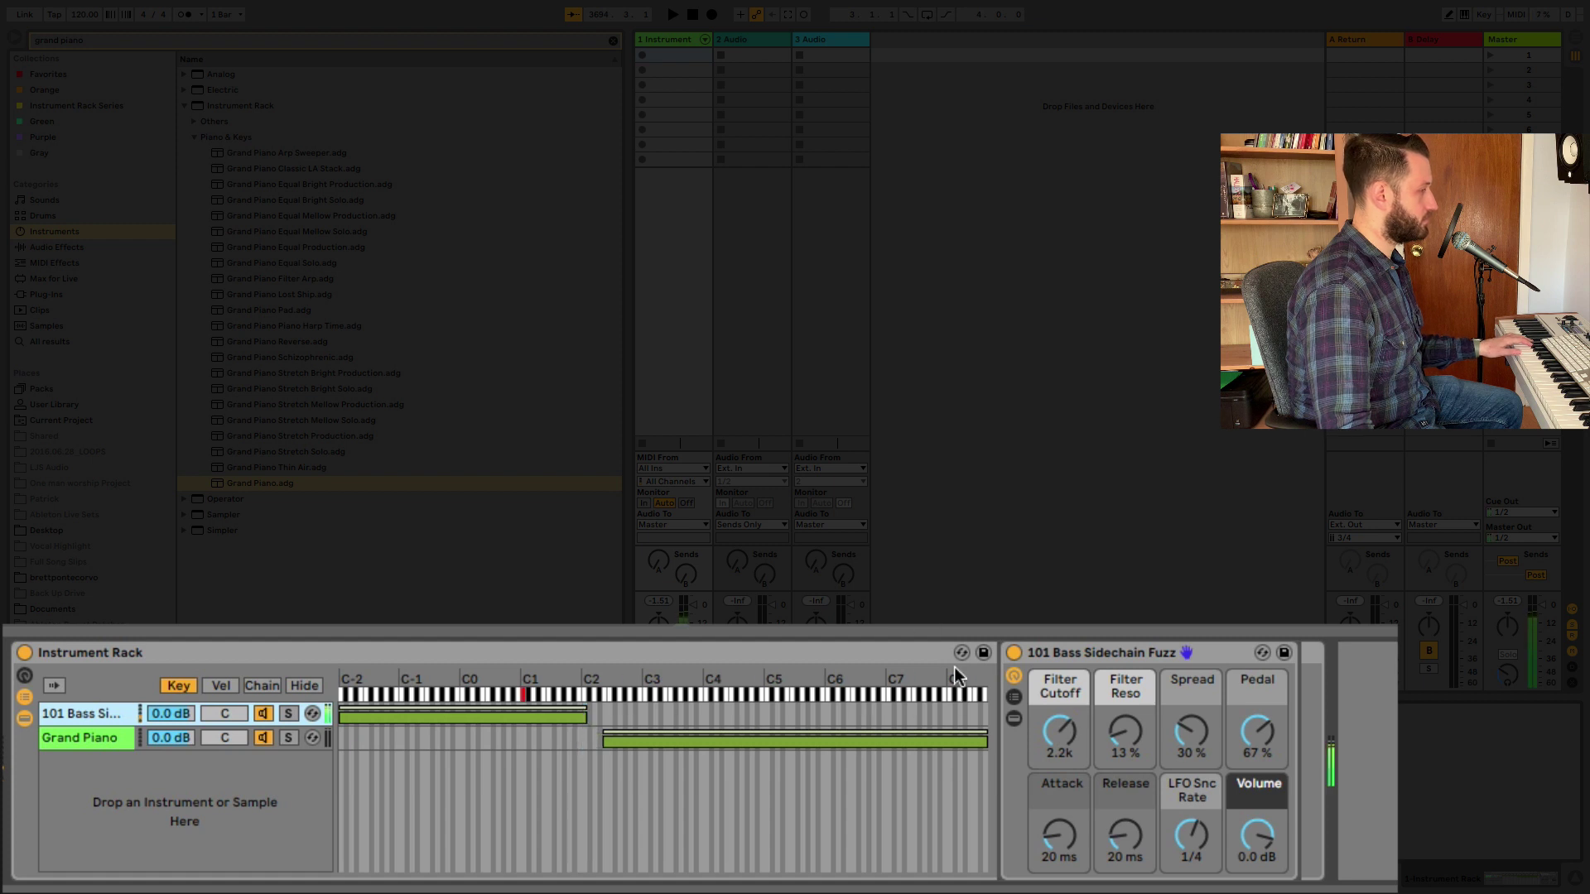
# - Set bass volume to -8.171 dB and cutoff to 856; span Grand Piano from C2 to the top key
pyautogui.moveTo(1256, 834); pyautogui.dragTo(1257, 865)
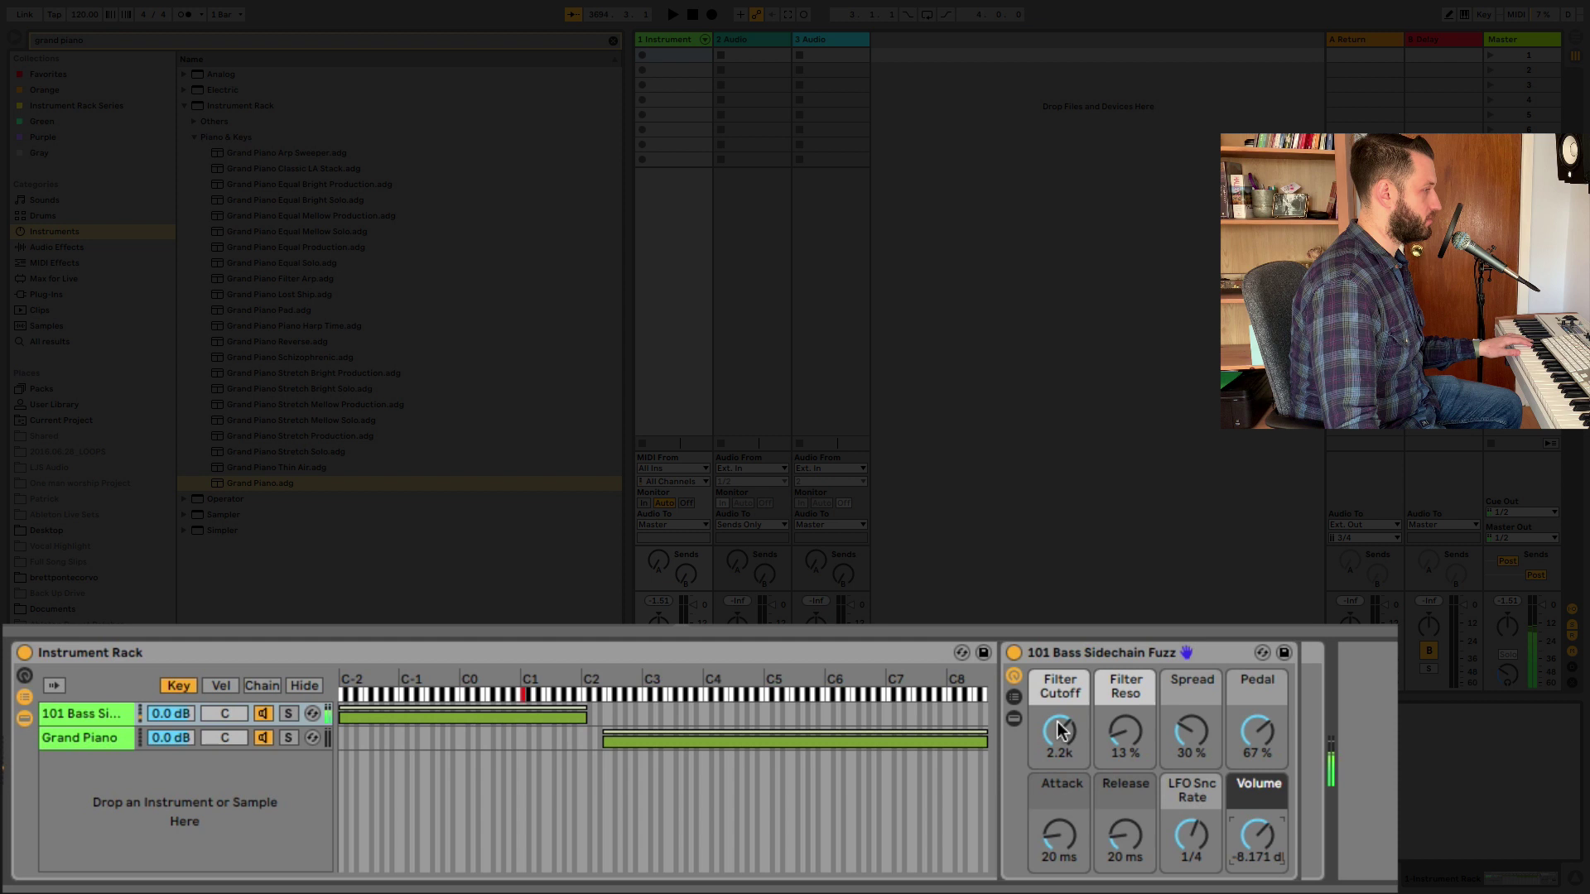
pyautogui.moveTo(1059, 731); pyautogui.dragTo(1059, 745)
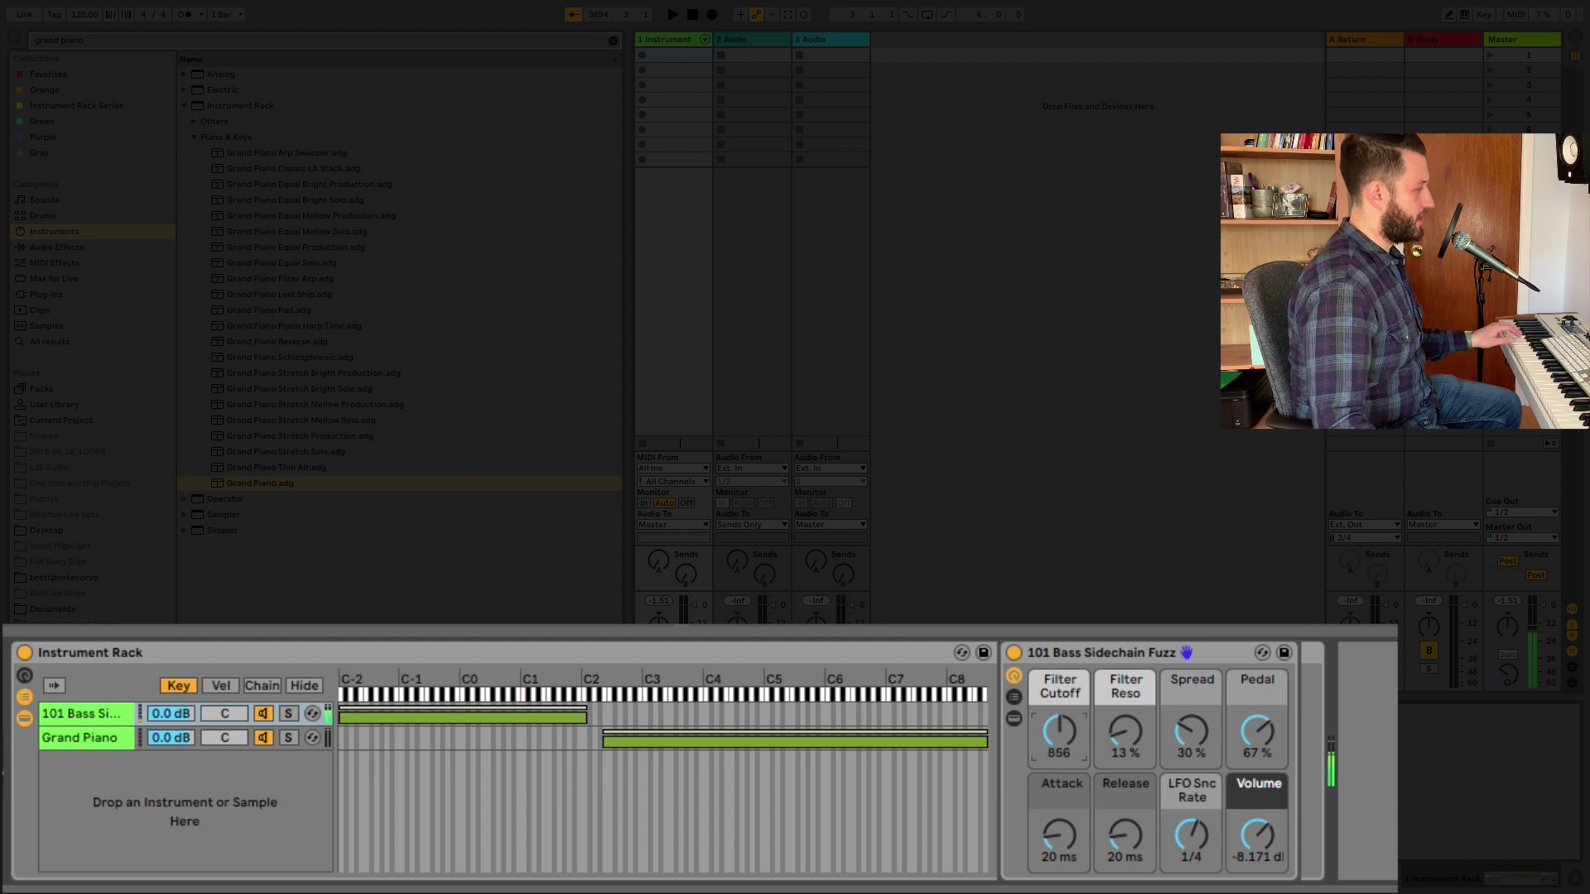
pyautogui.moveTo(604, 742); pyautogui.dragTo(577, 740)
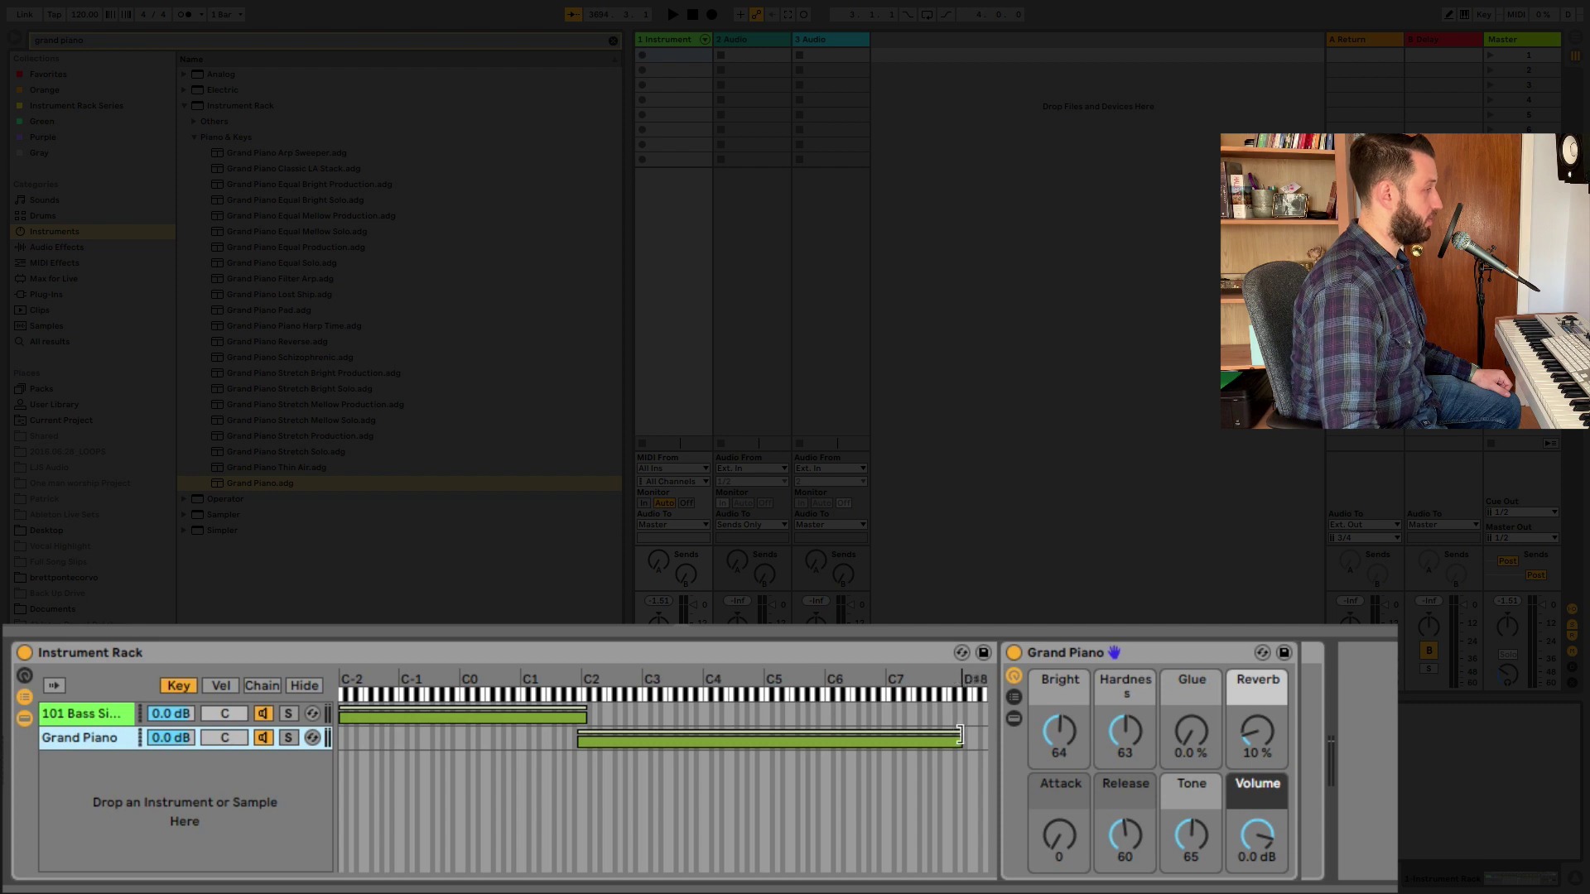
pyautogui.moveTo(960, 735); pyautogui.dragTo(1017, 737)
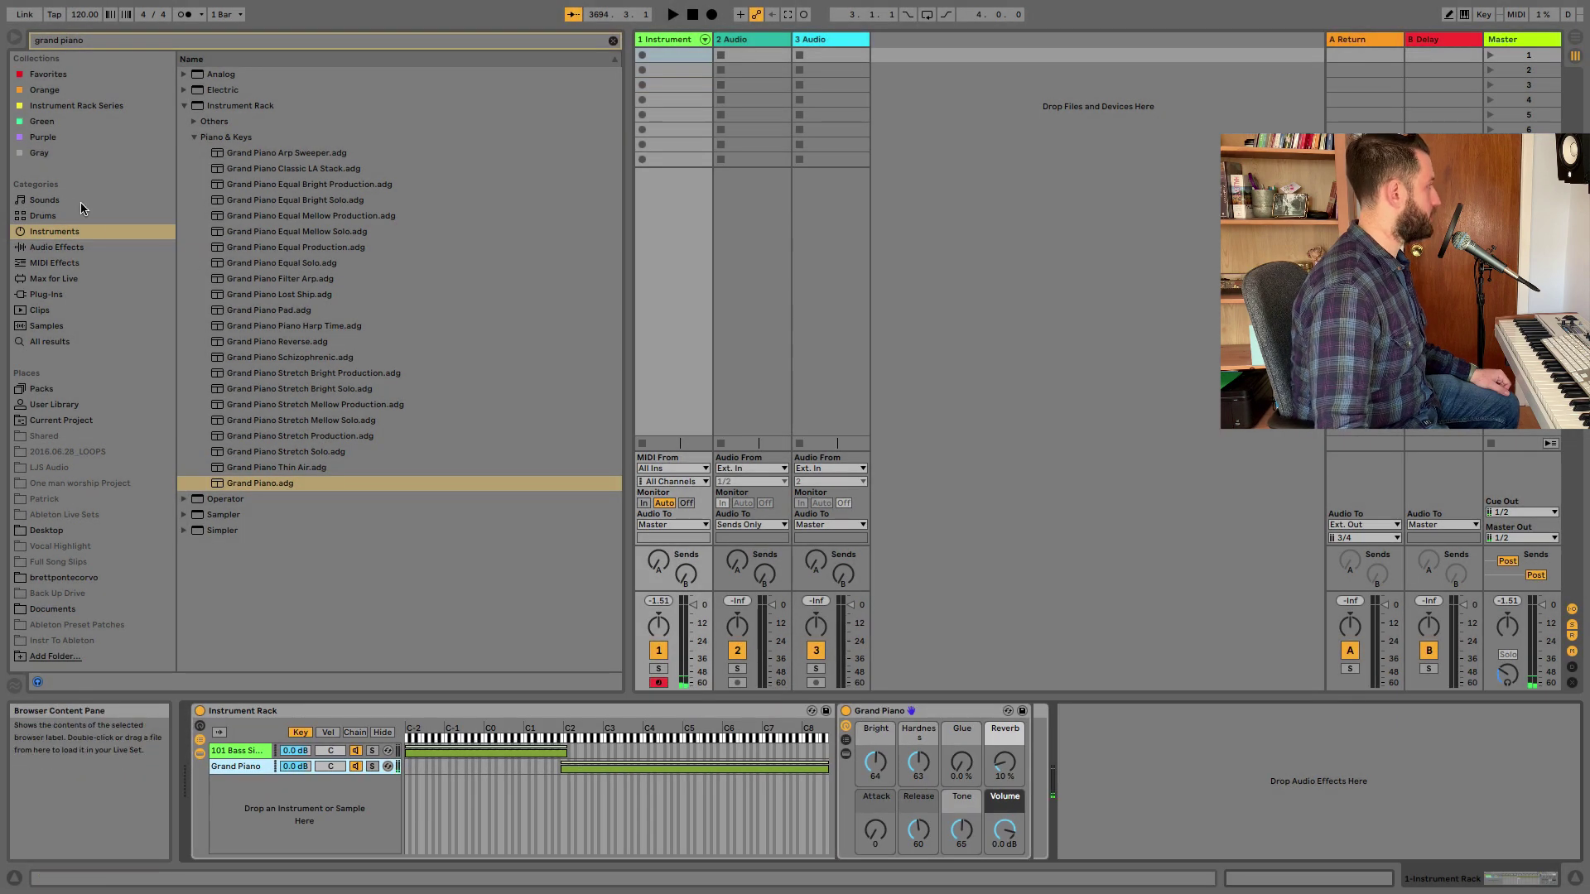
# - Clear the grand piano search and add a Delay audio effect after the Grand Piano chain
pyautogui.click(82, 262)
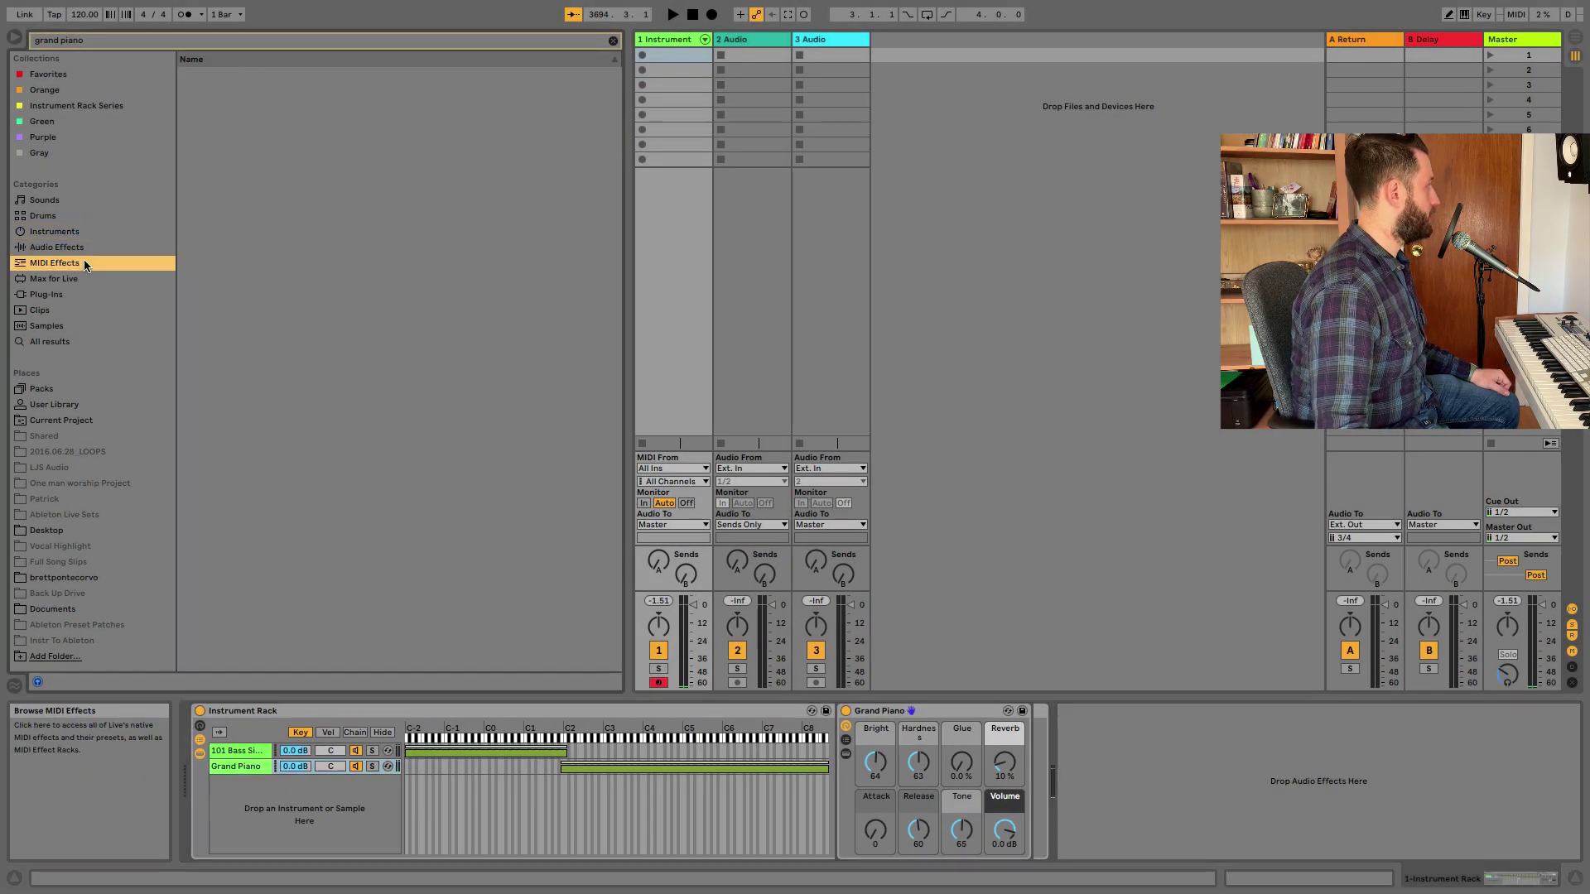
pyautogui.click(67, 203)
pyautogui.click(79, 247)
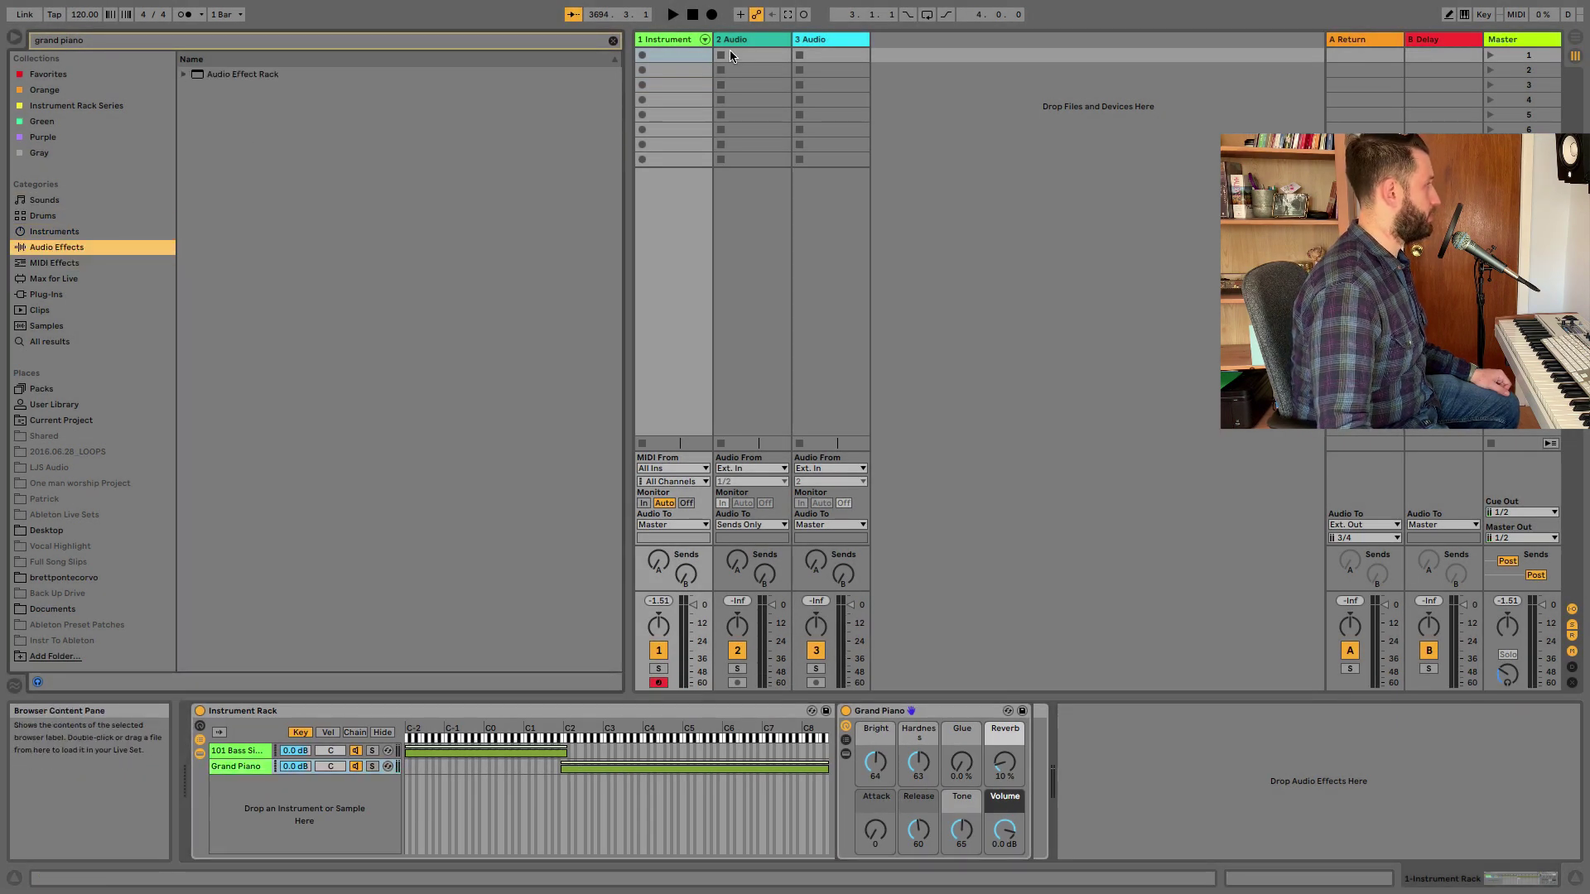
pyautogui.click(612, 40)
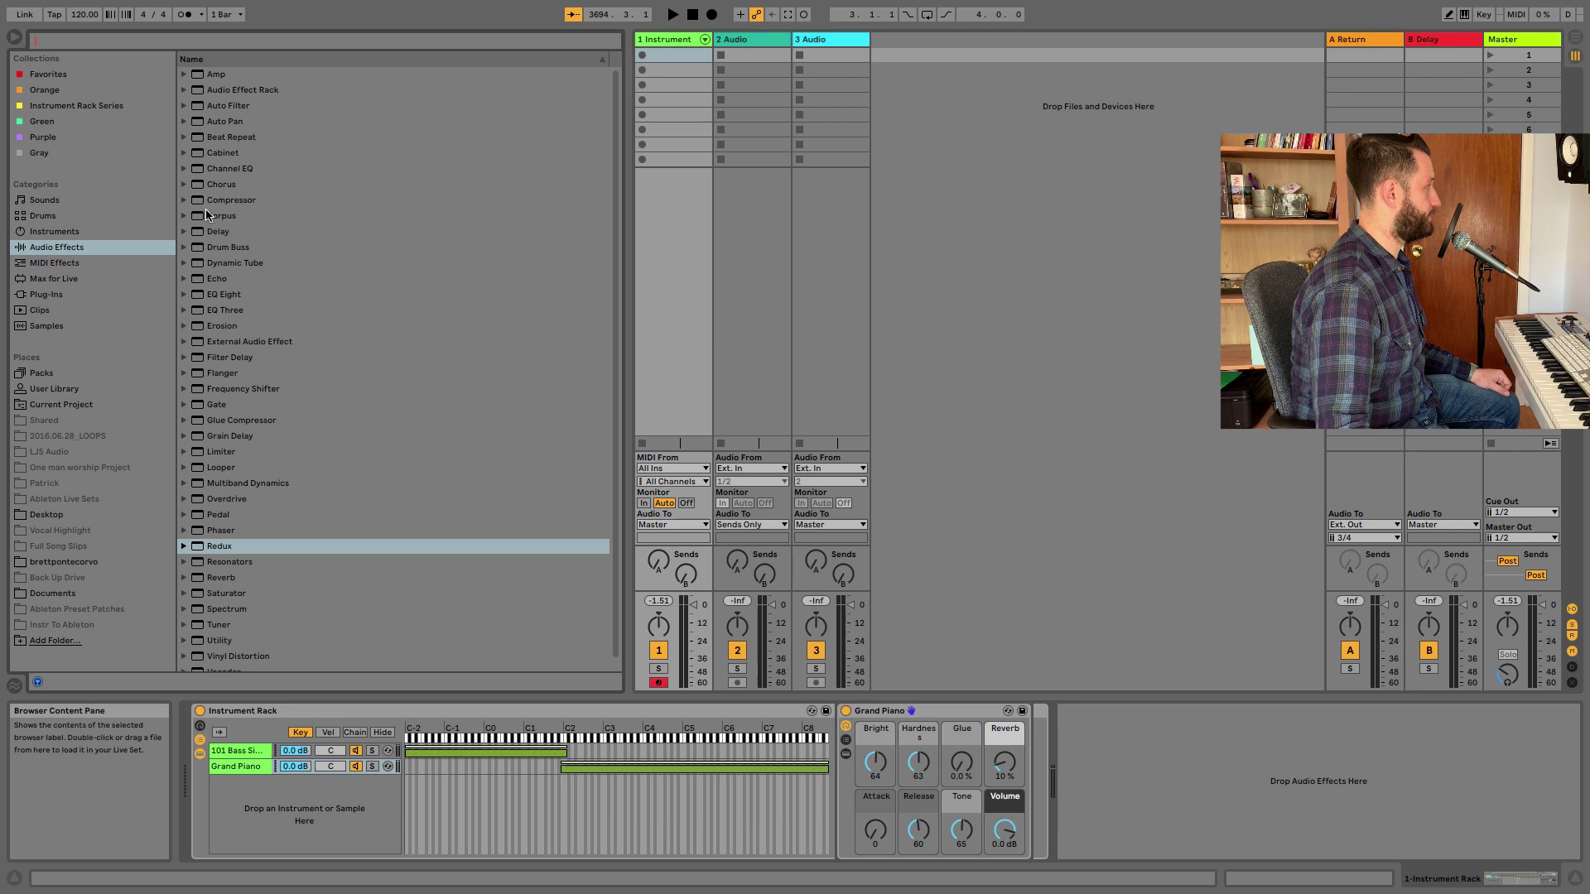
pyautogui.moveTo(217, 231); pyautogui.dragTo(1065, 826)
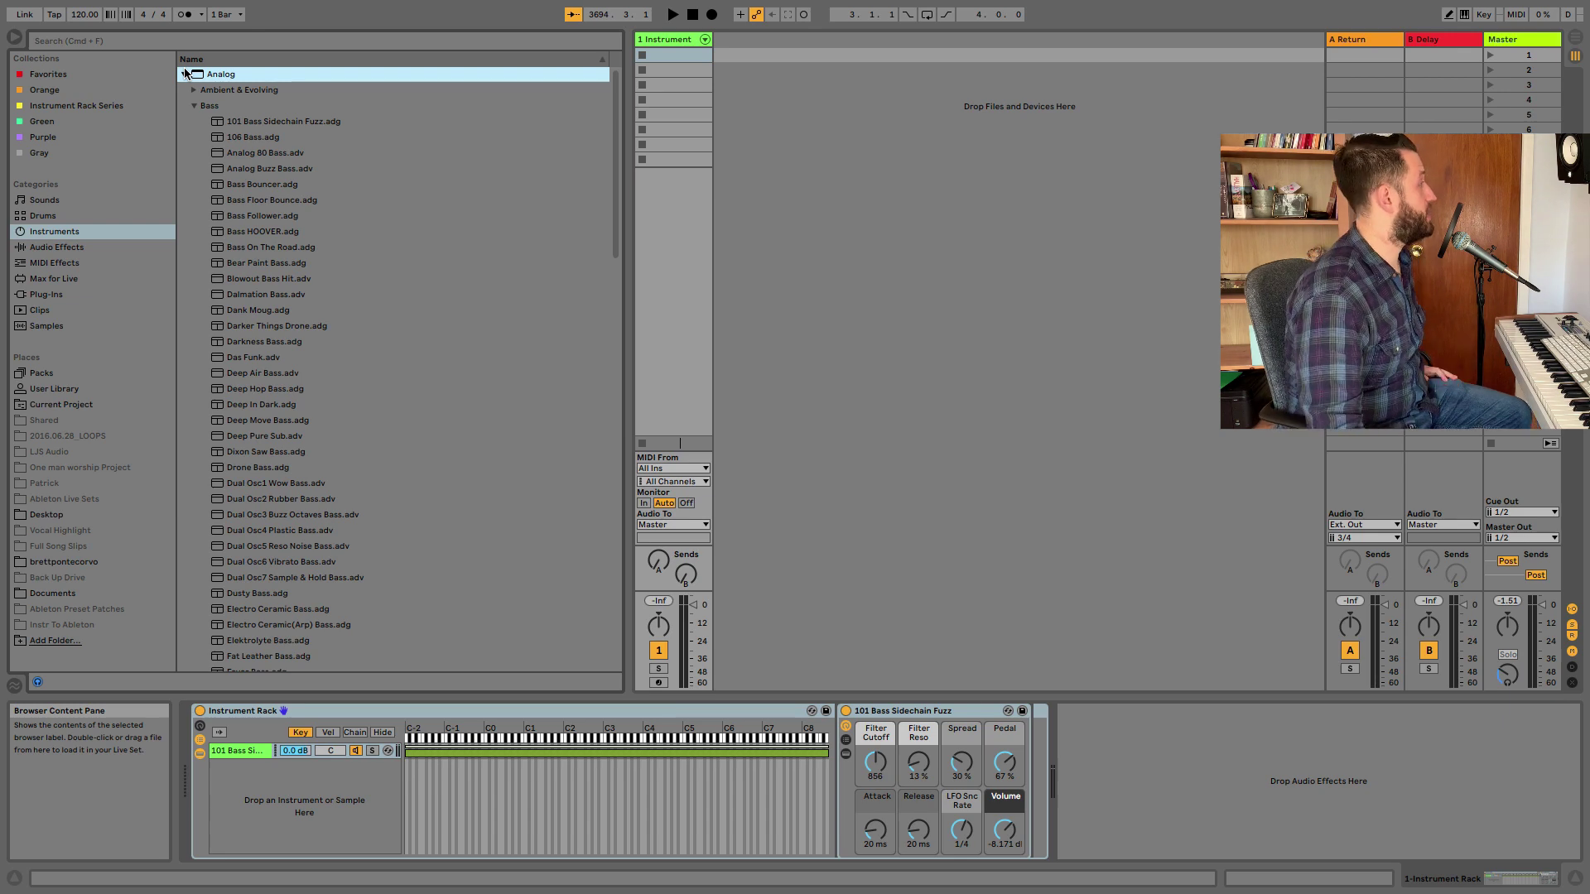
# - Create a 101 Bass Sidechain Fuzz track and delete the empty Instrument track
pyautogui.moveTo(273, 124); pyautogui.dragTo(785, 98)
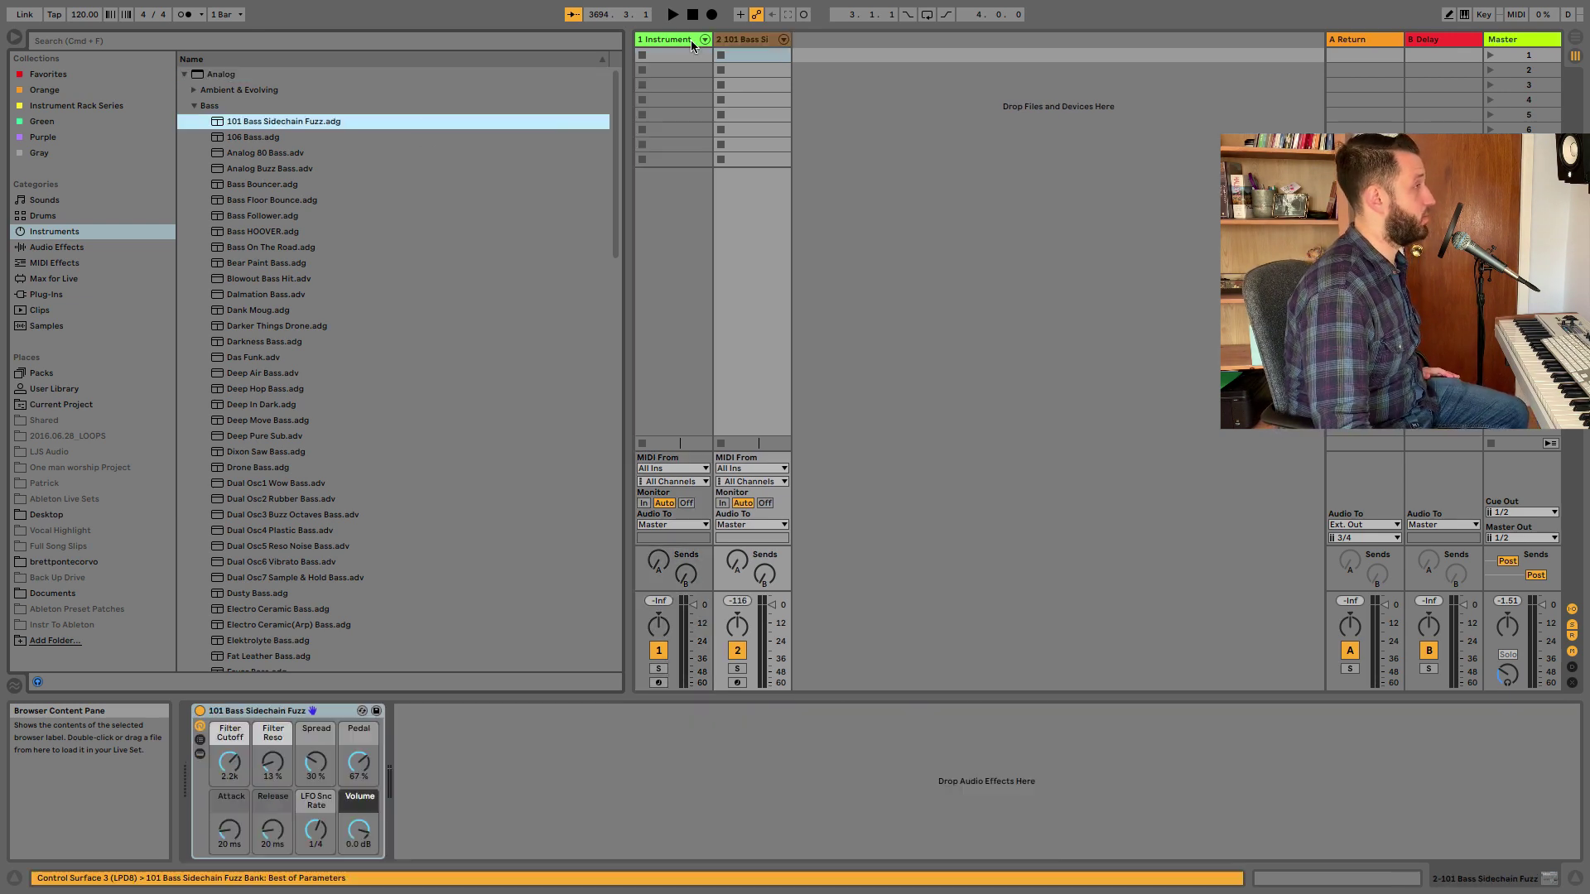
pyautogui.press('Delete')
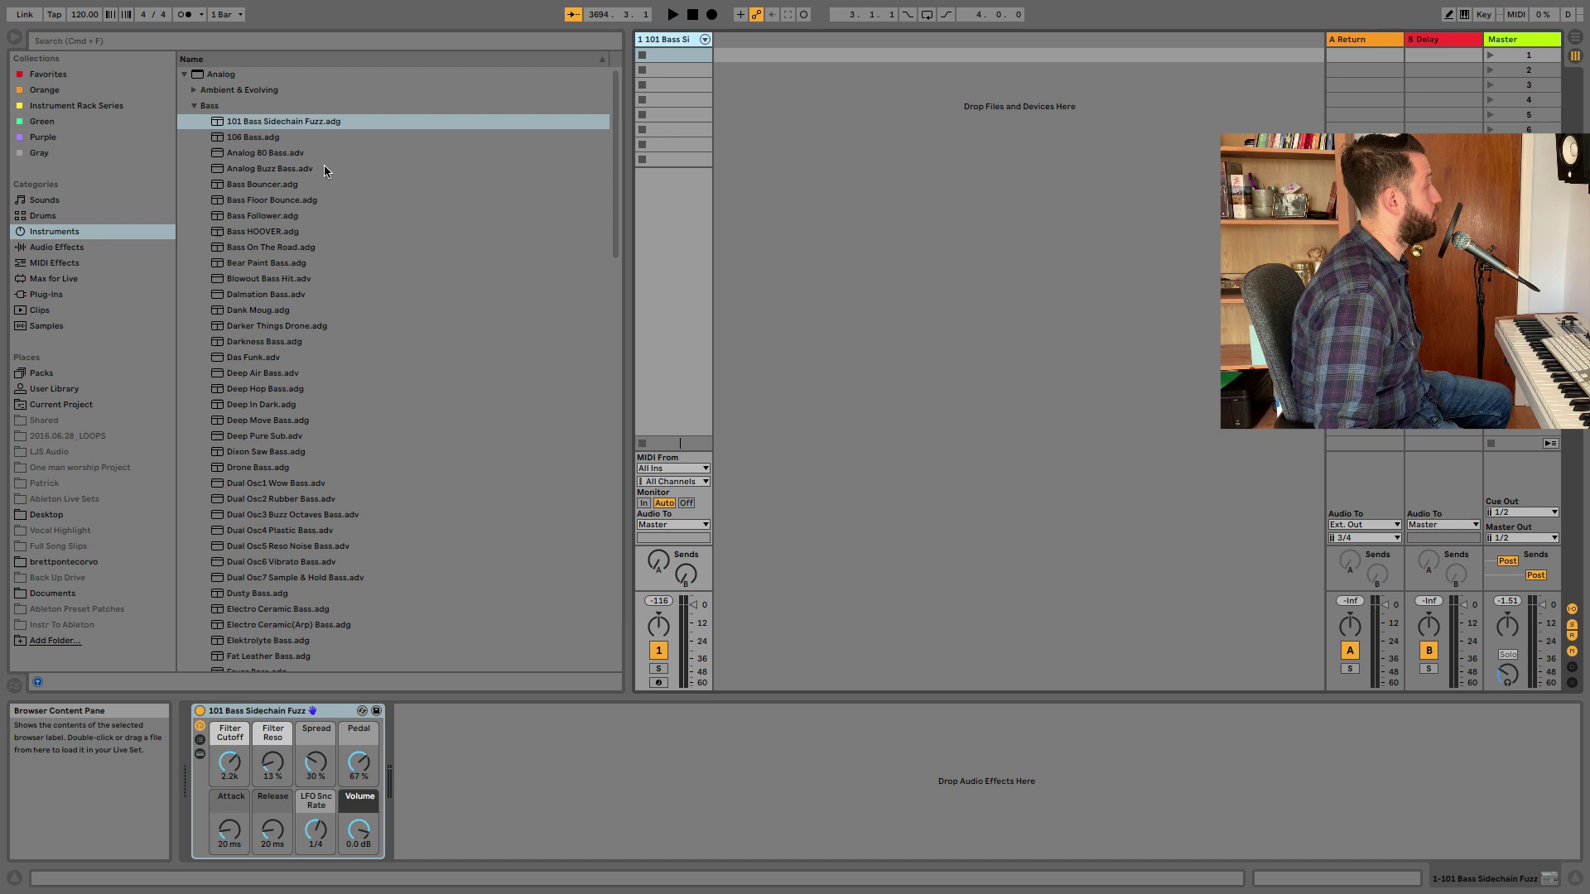
pyautogui.click(191, 106)
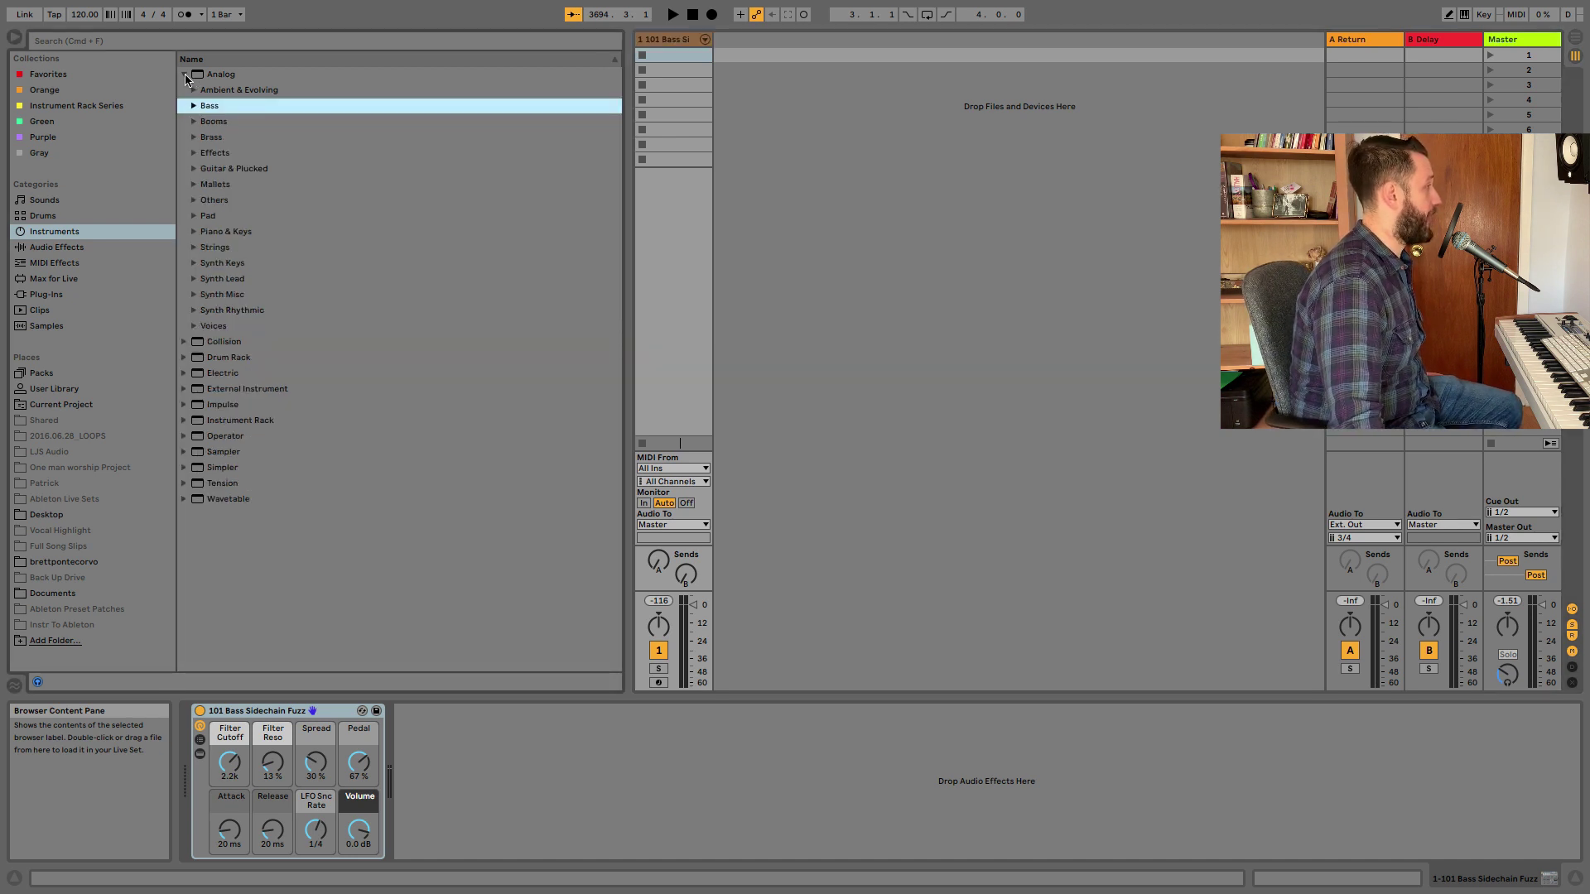
pyautogui.click(186, 75)
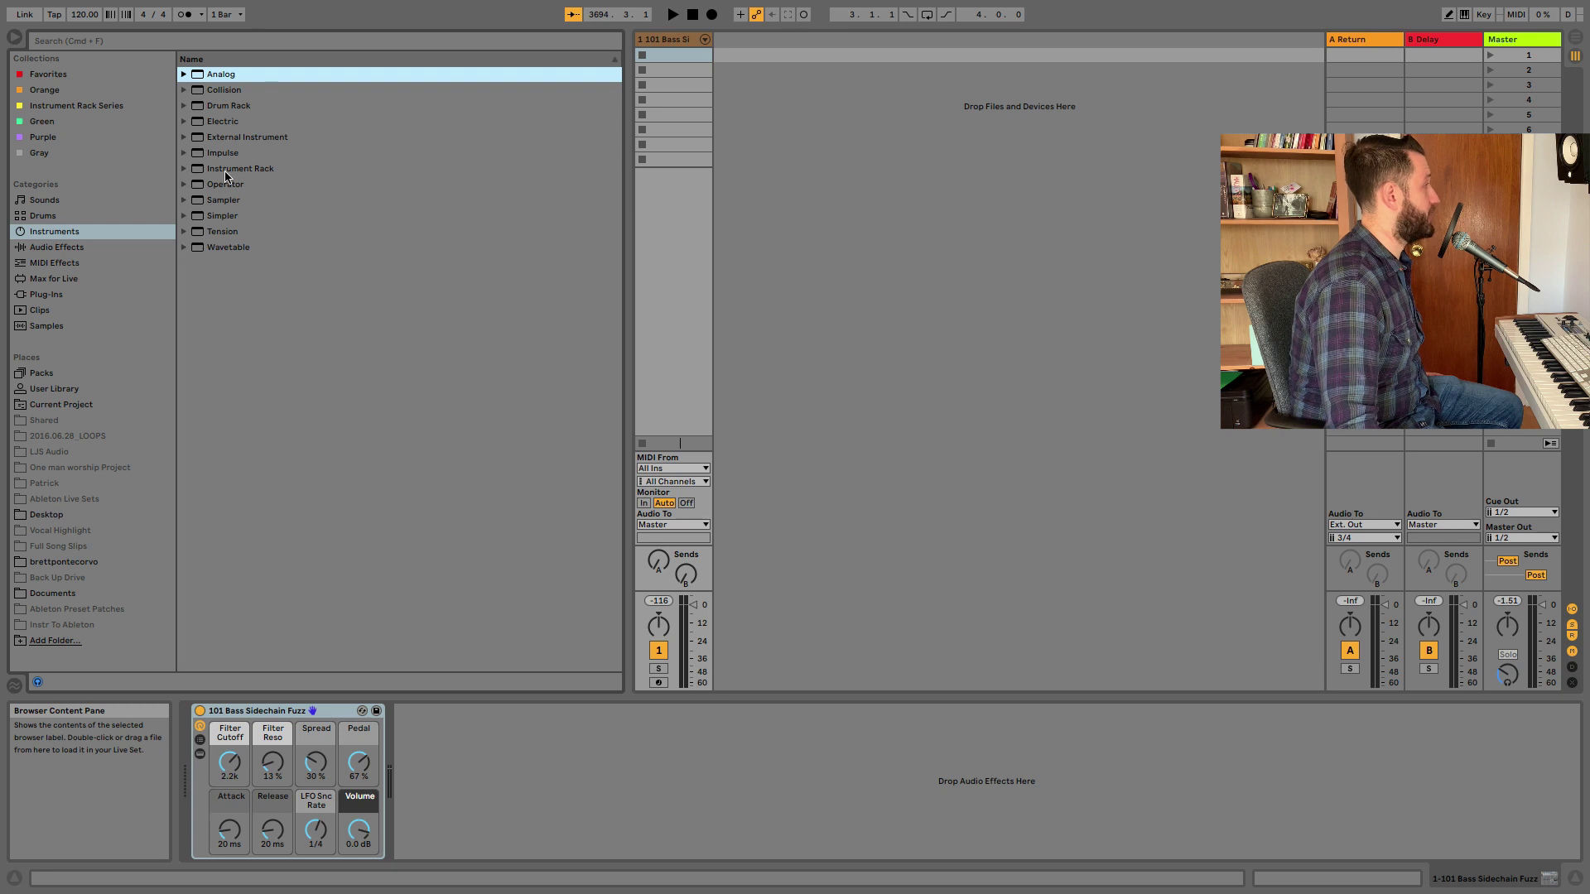
# - Add a Grand Piano track from the Piano & Keys rack presets and arm both tracks
pyautogui.click(183, 169)
pyautogui.scroll(-1, 263, 538)
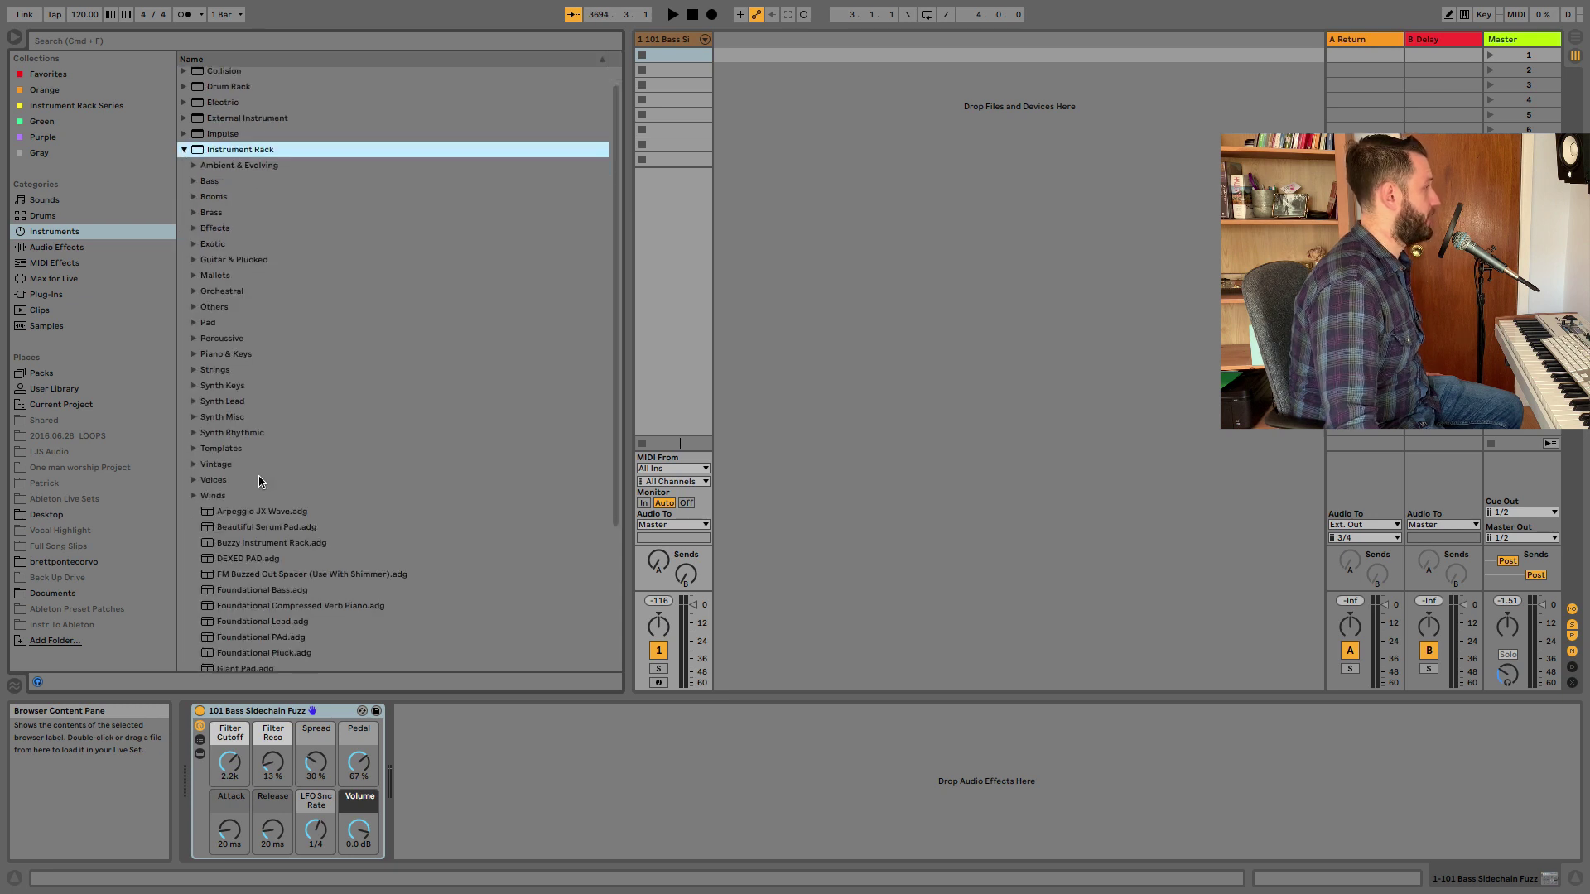
pyautogui.click(193, 353)
pyautogui.scroll(-15, 325, 473)
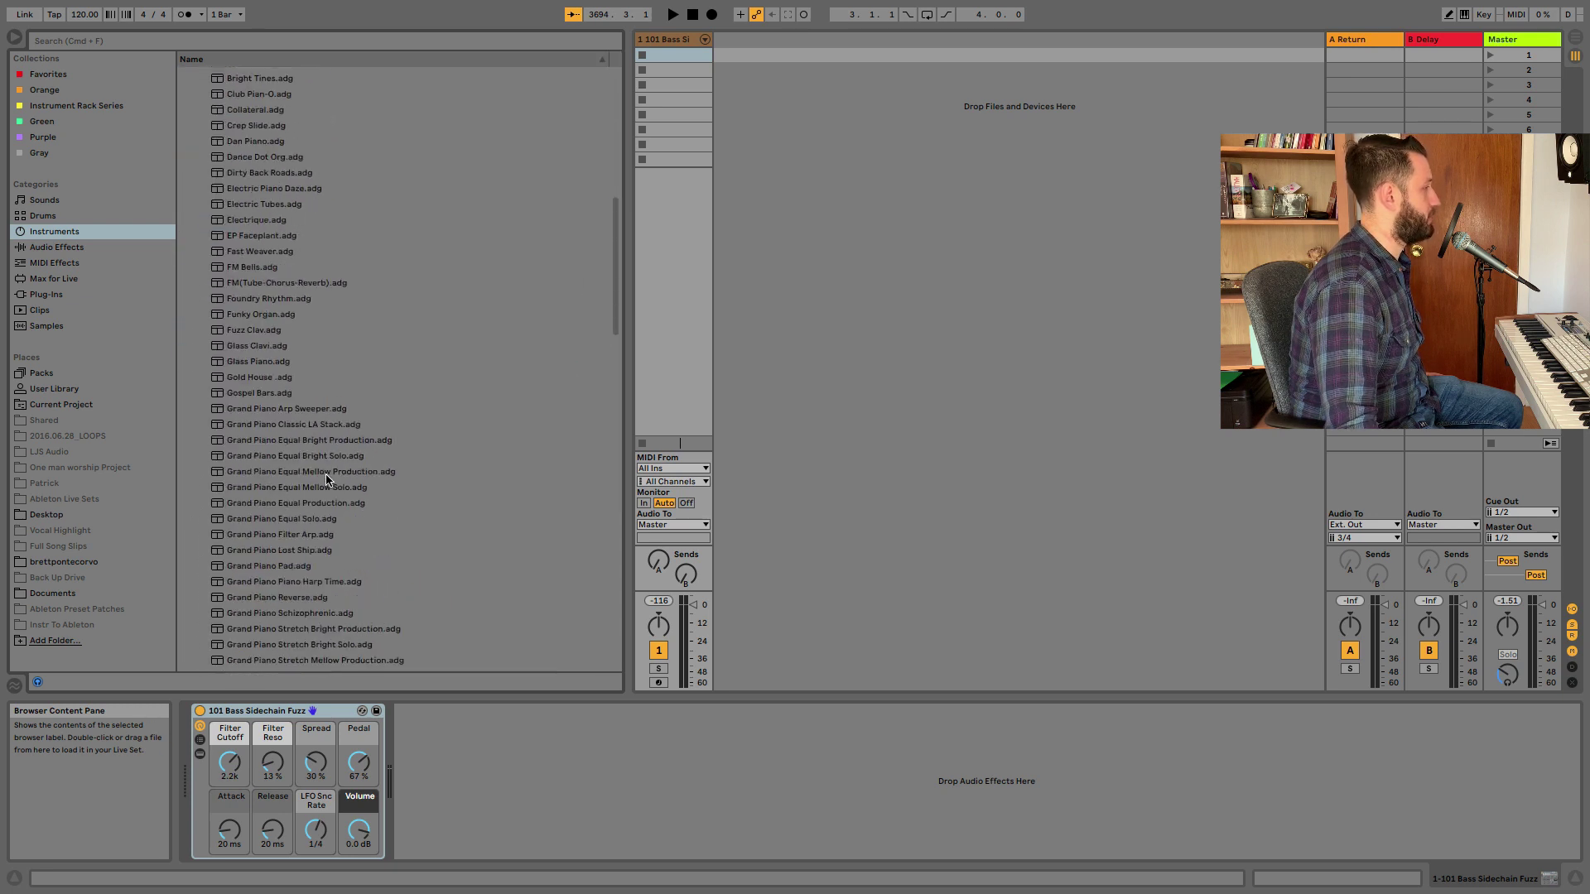
pyautogui.scroll(-15, 294, 559)
pyautogui.moveTo(480, 423); pyautogui.dragTo(972, 373)
pyautogui.click(736, 682)
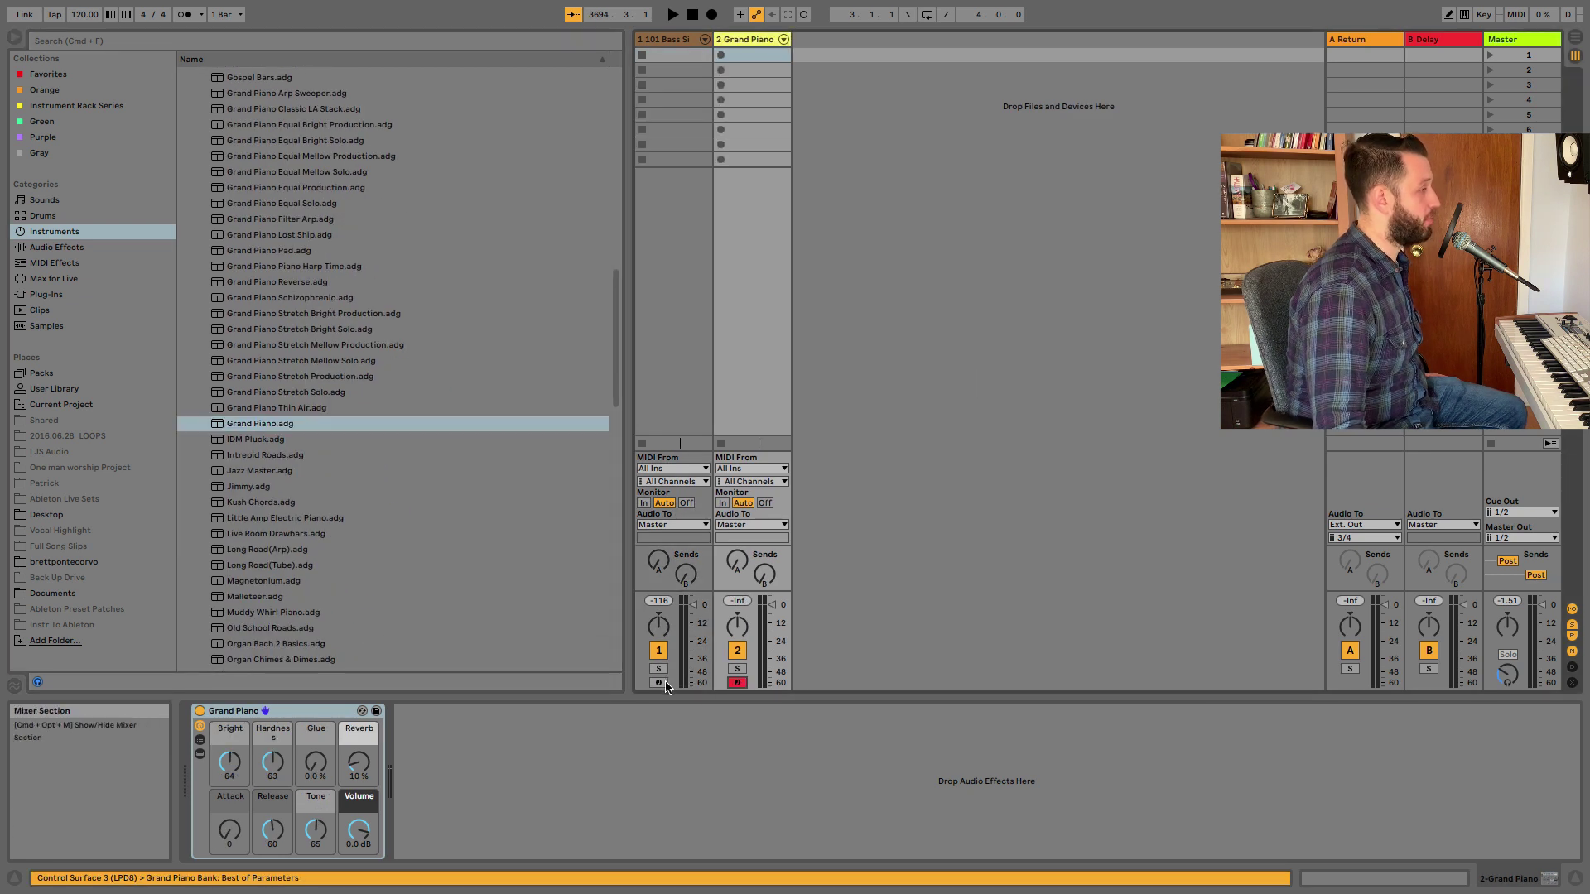
pyautogui.keyDown('super'); pyautogui.click(658, 682); pyautogui.keyUp('super')
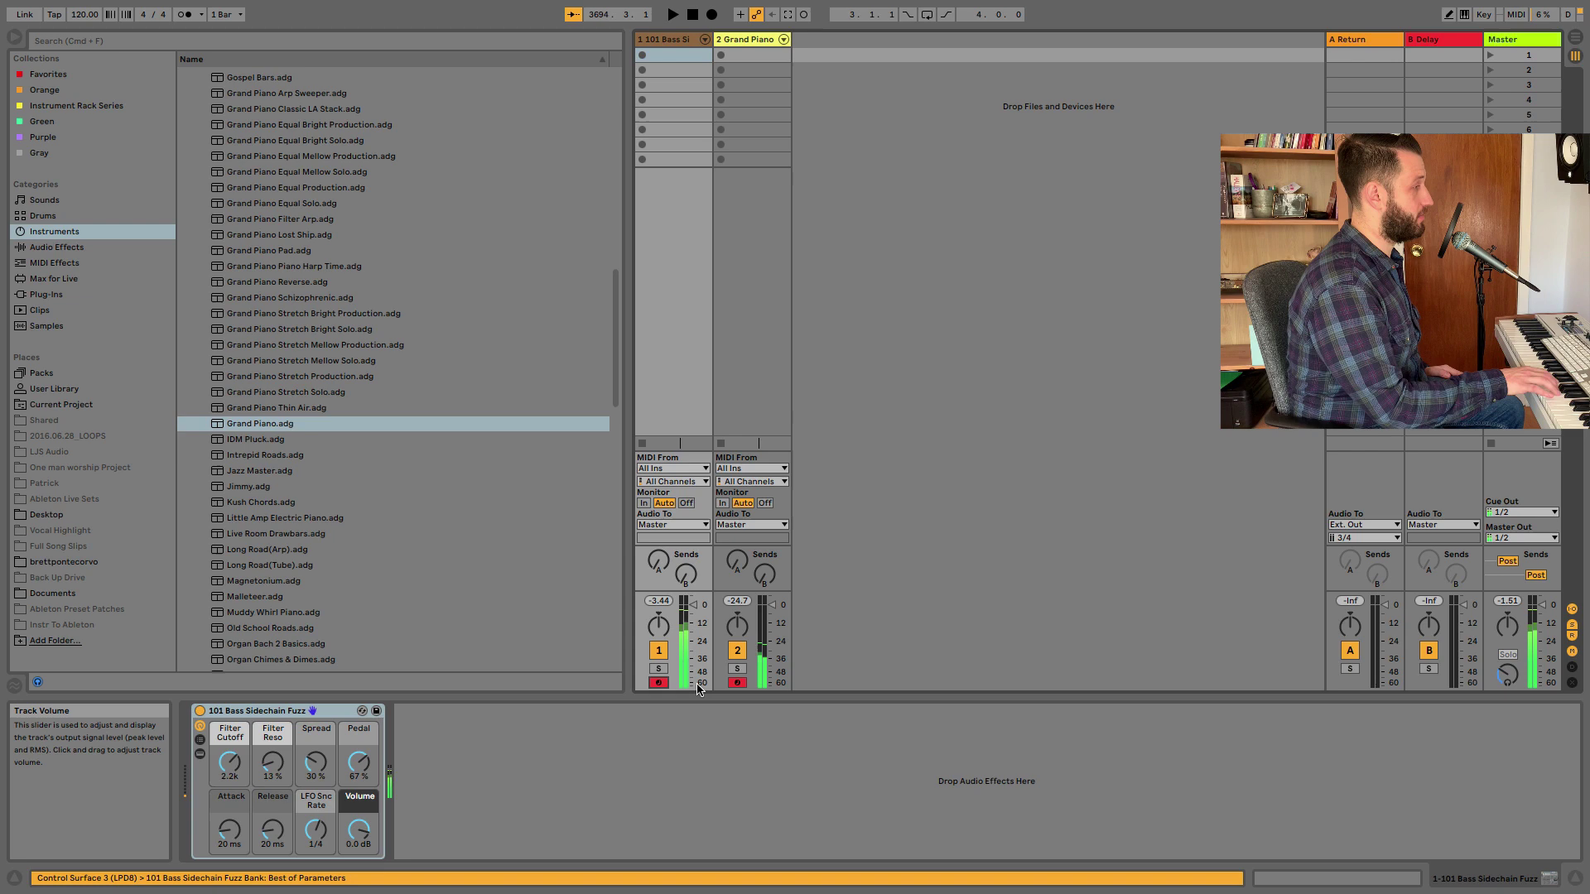
# - Insert a Pitch MIDI effect before the instrument on both the bass and Grand Piano tracks
pyautogui.click(697, 686)
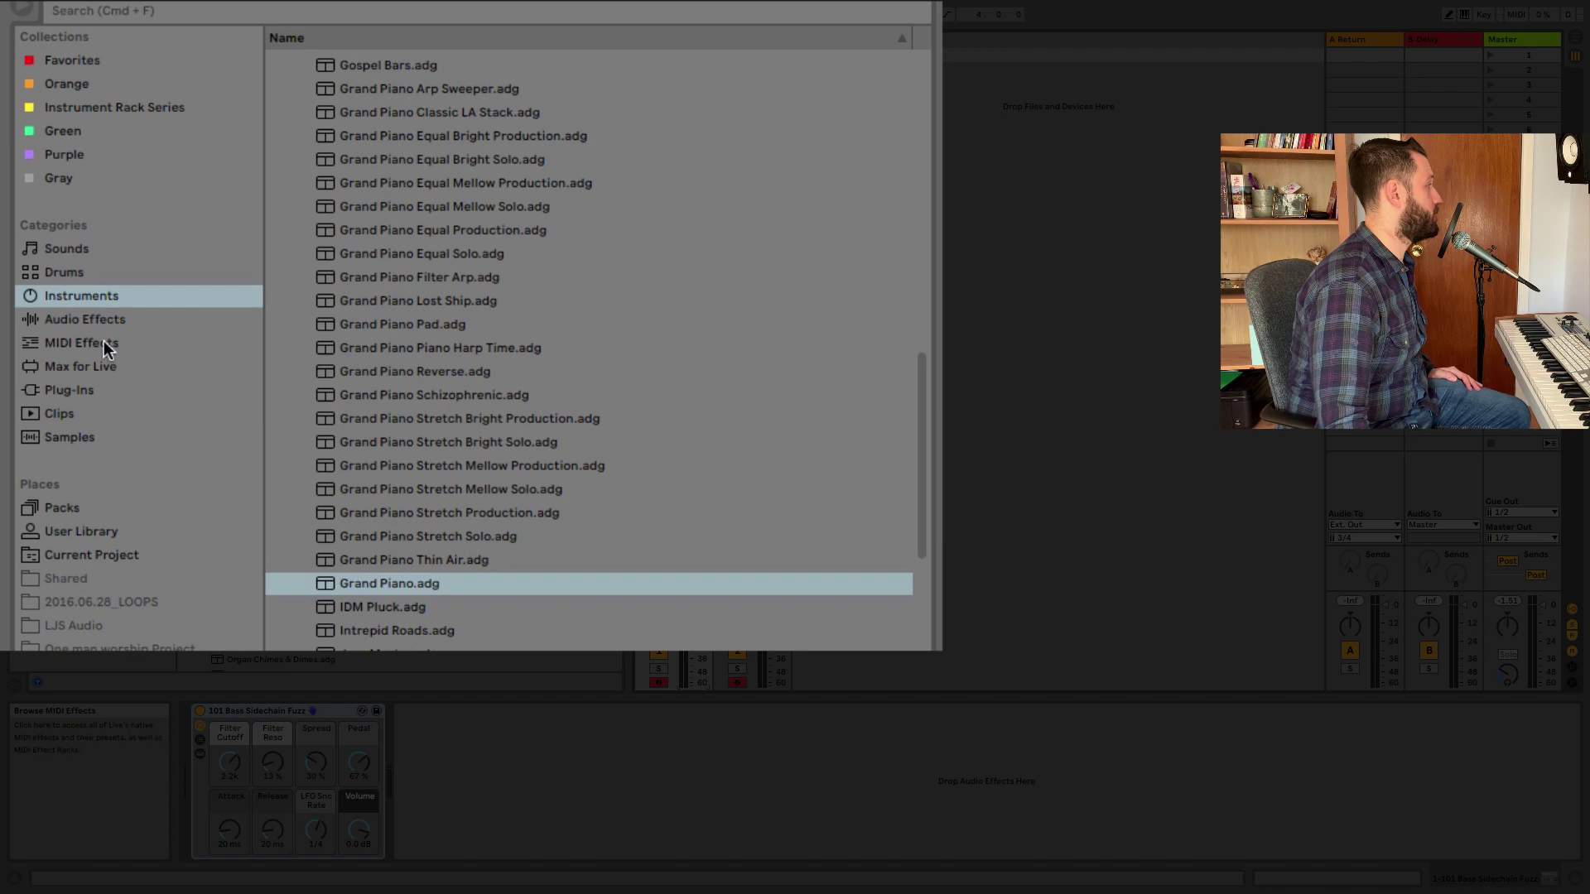
pyautogui.click(70, 261)
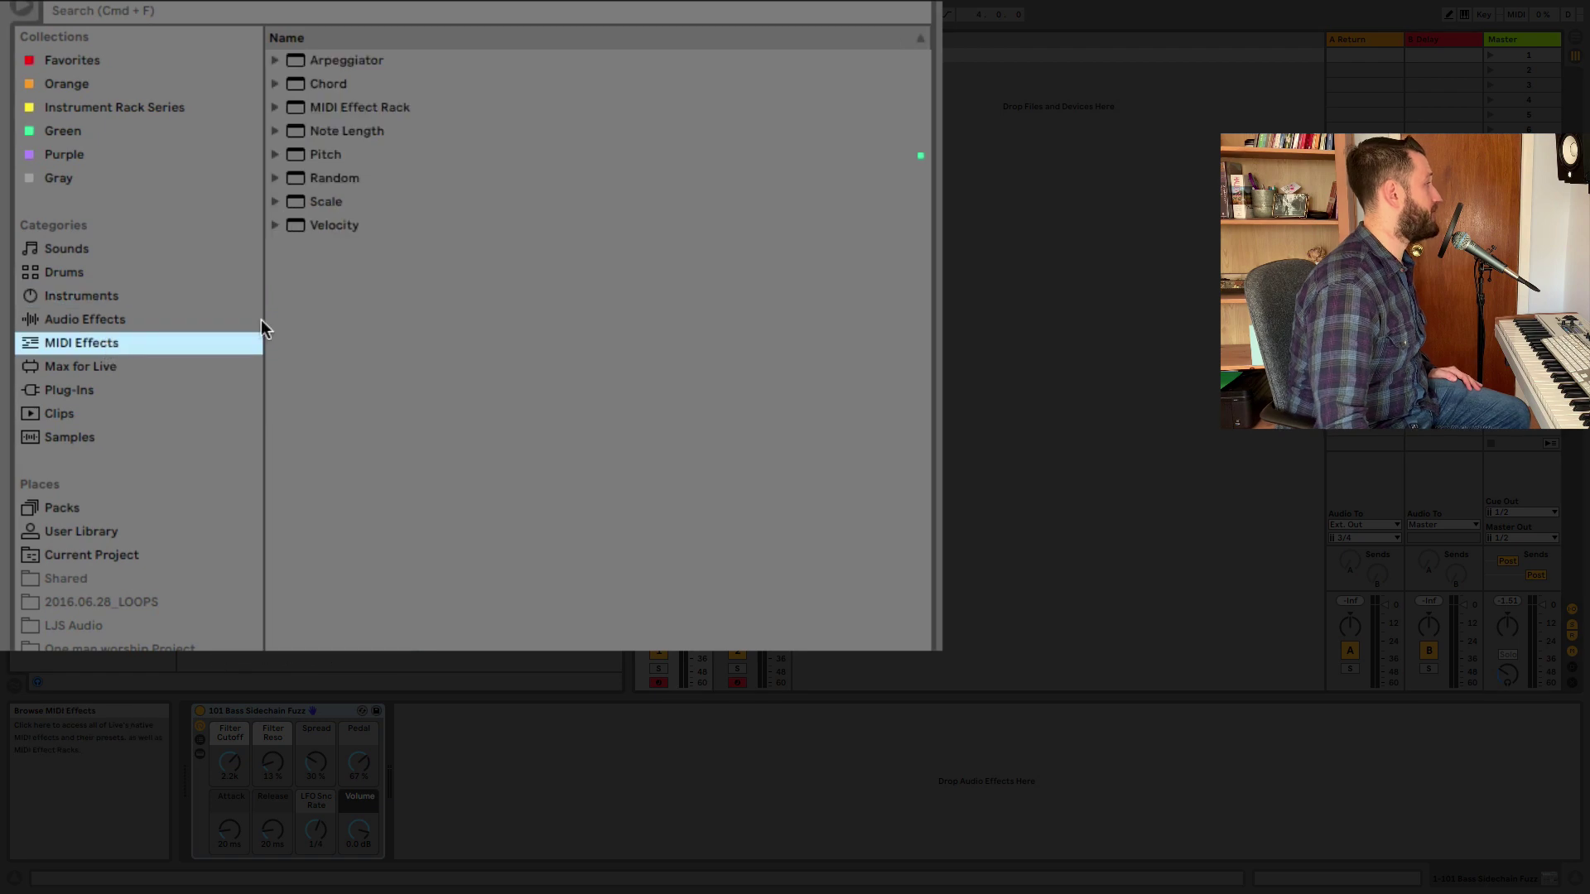
pyautogui.doubleClick(323, 146)
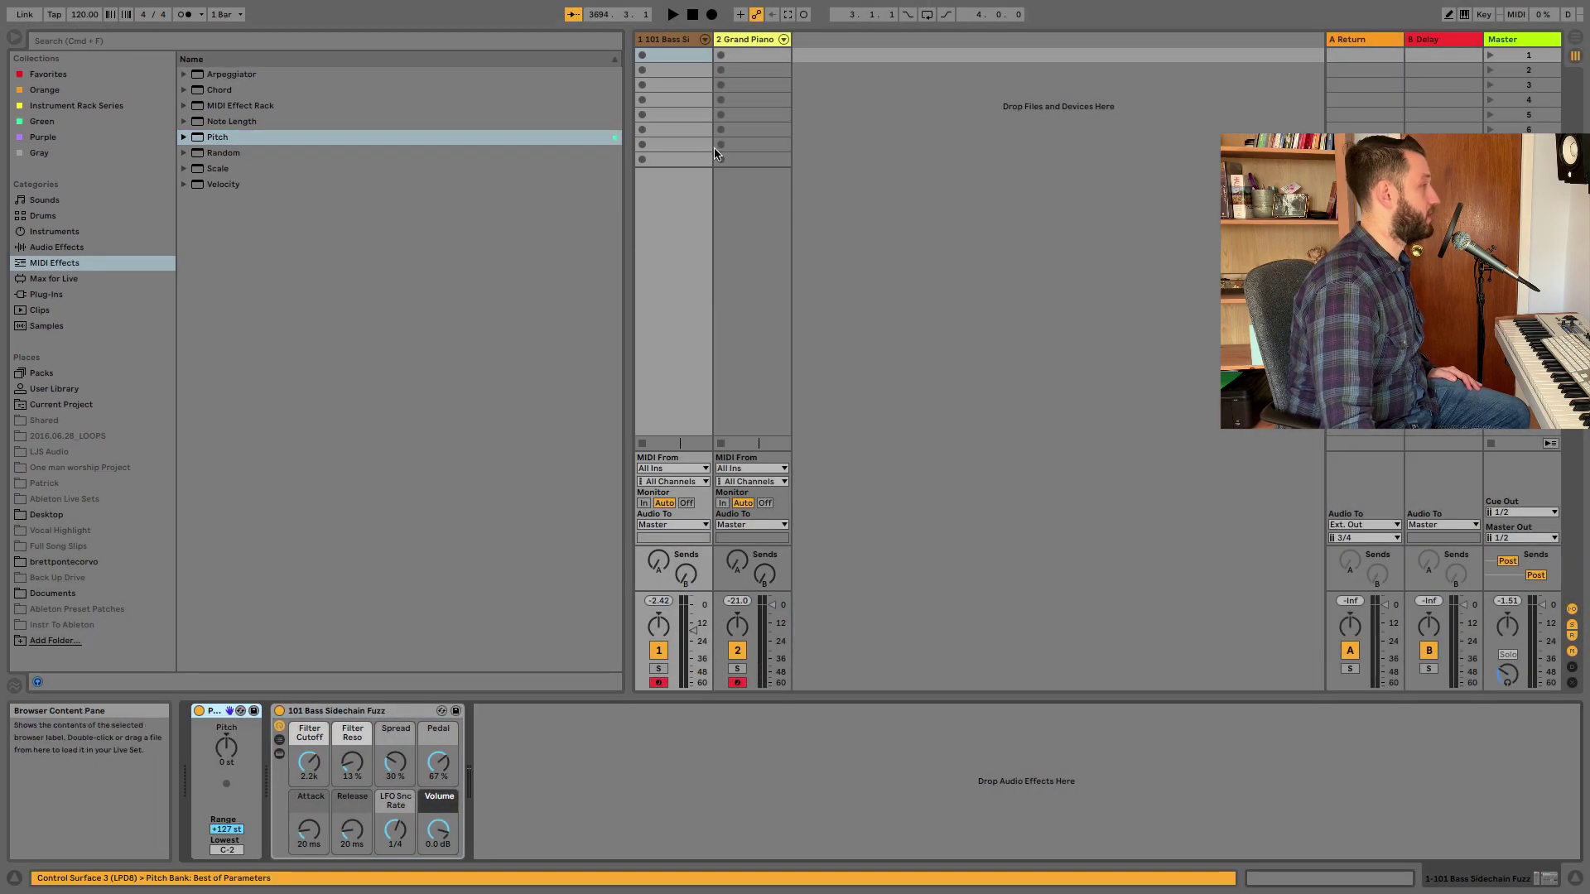
pyautogui.click(750, 42)
pyautogui.moveTo(147, 837); pyautogui.dragTo(203, 794)
# - Set the bass track's Pitch Range to +60 st with Lowest at C-2
pyautogui.click(709, 55)
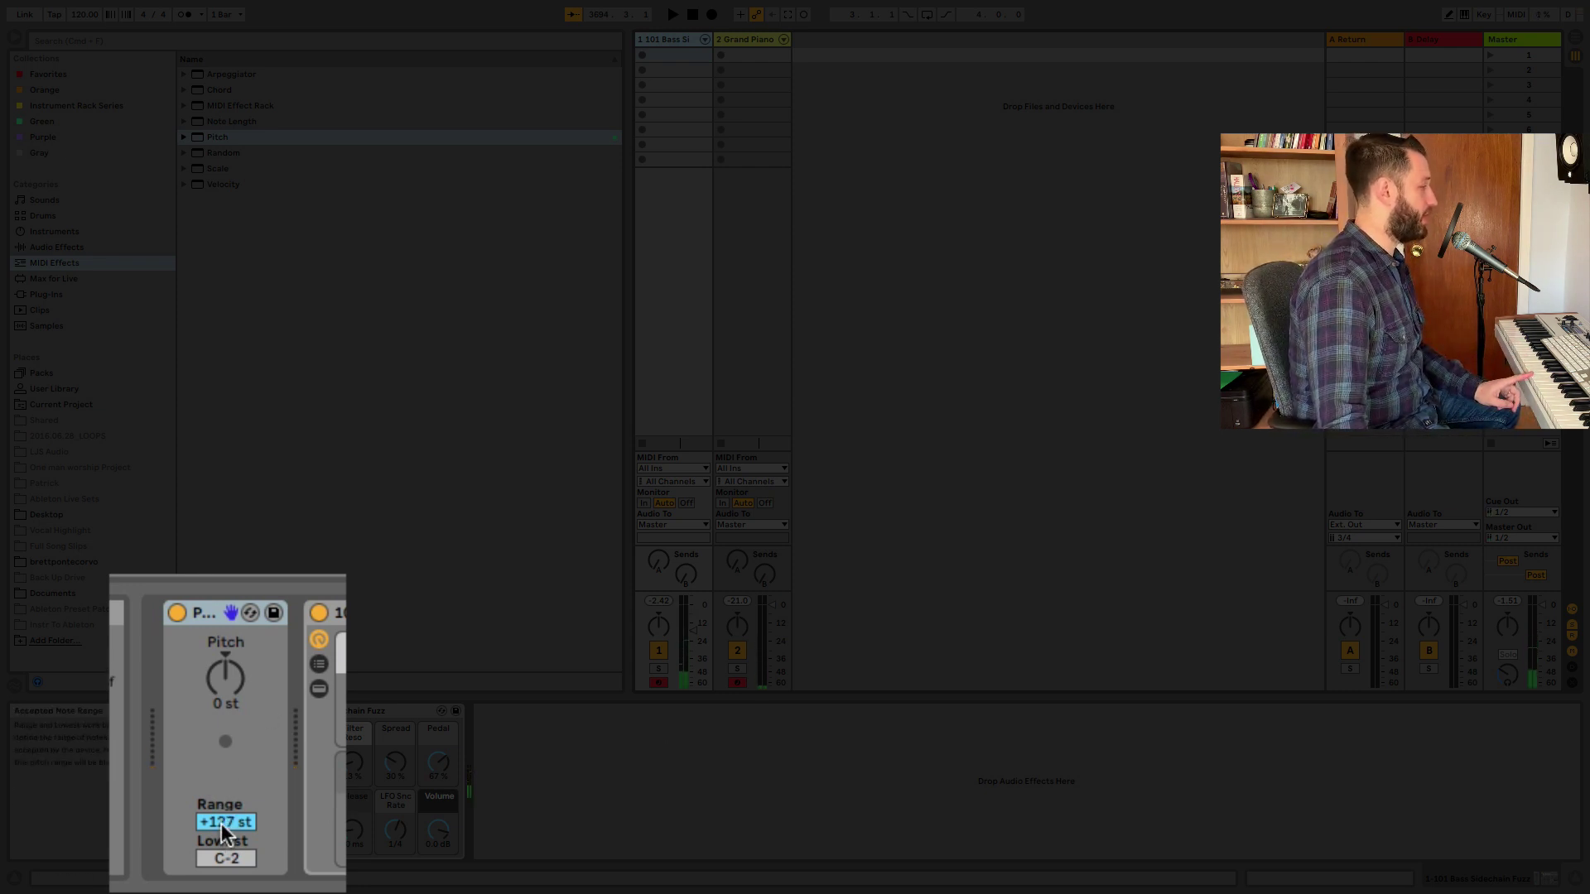
pyautogui.moveTo(221, 823); pyautogui.dragTo(221, 840)
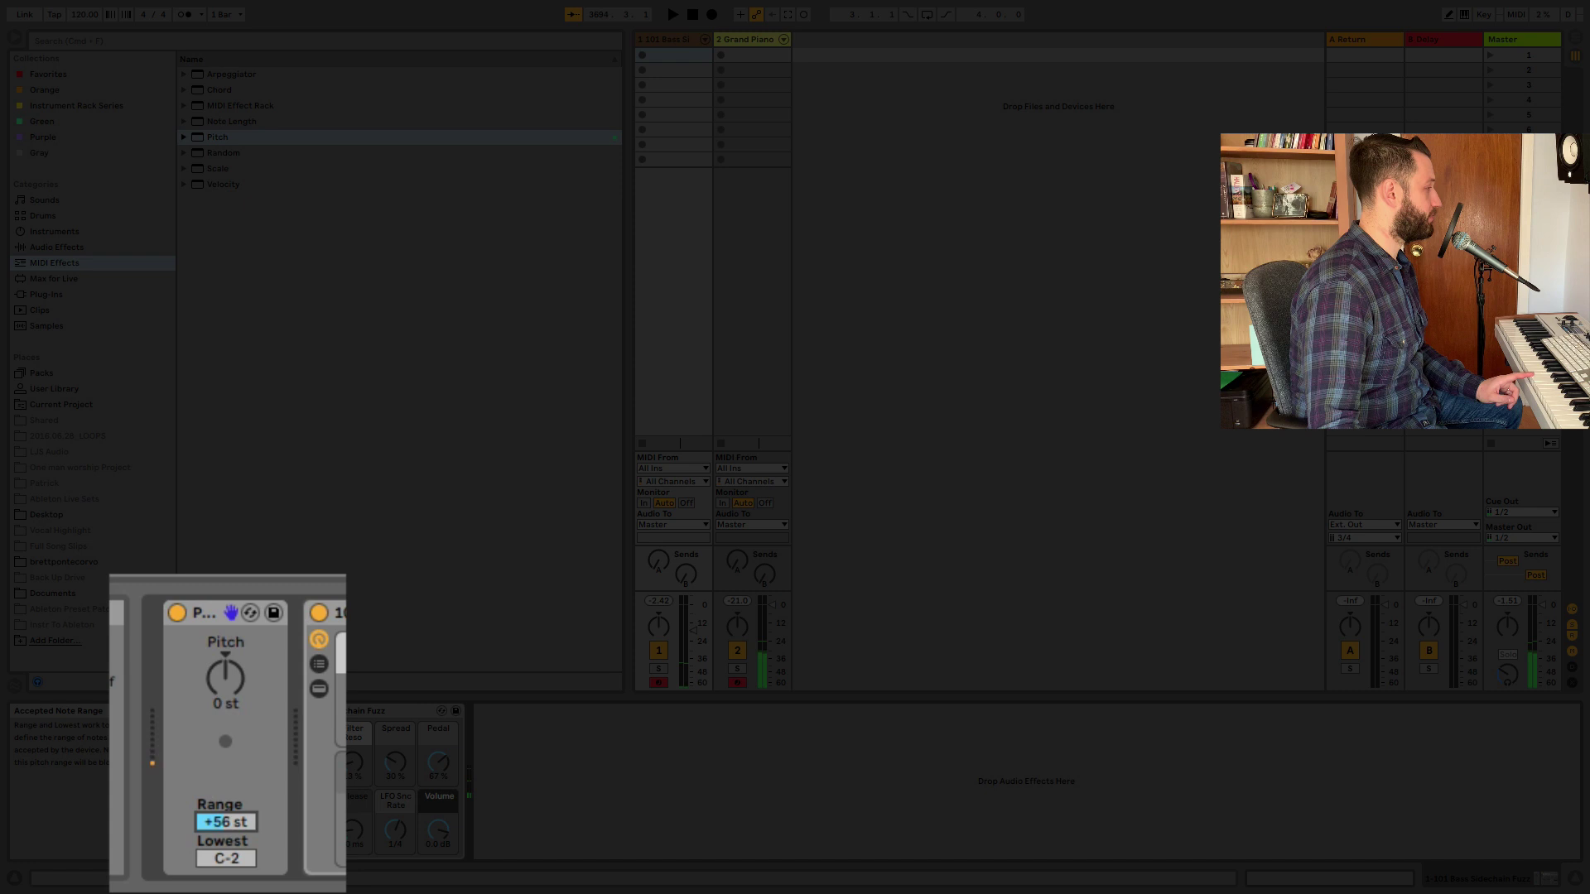
pyautogui.moveTo(221, 844); pyautogui.dragTo(221, 843)
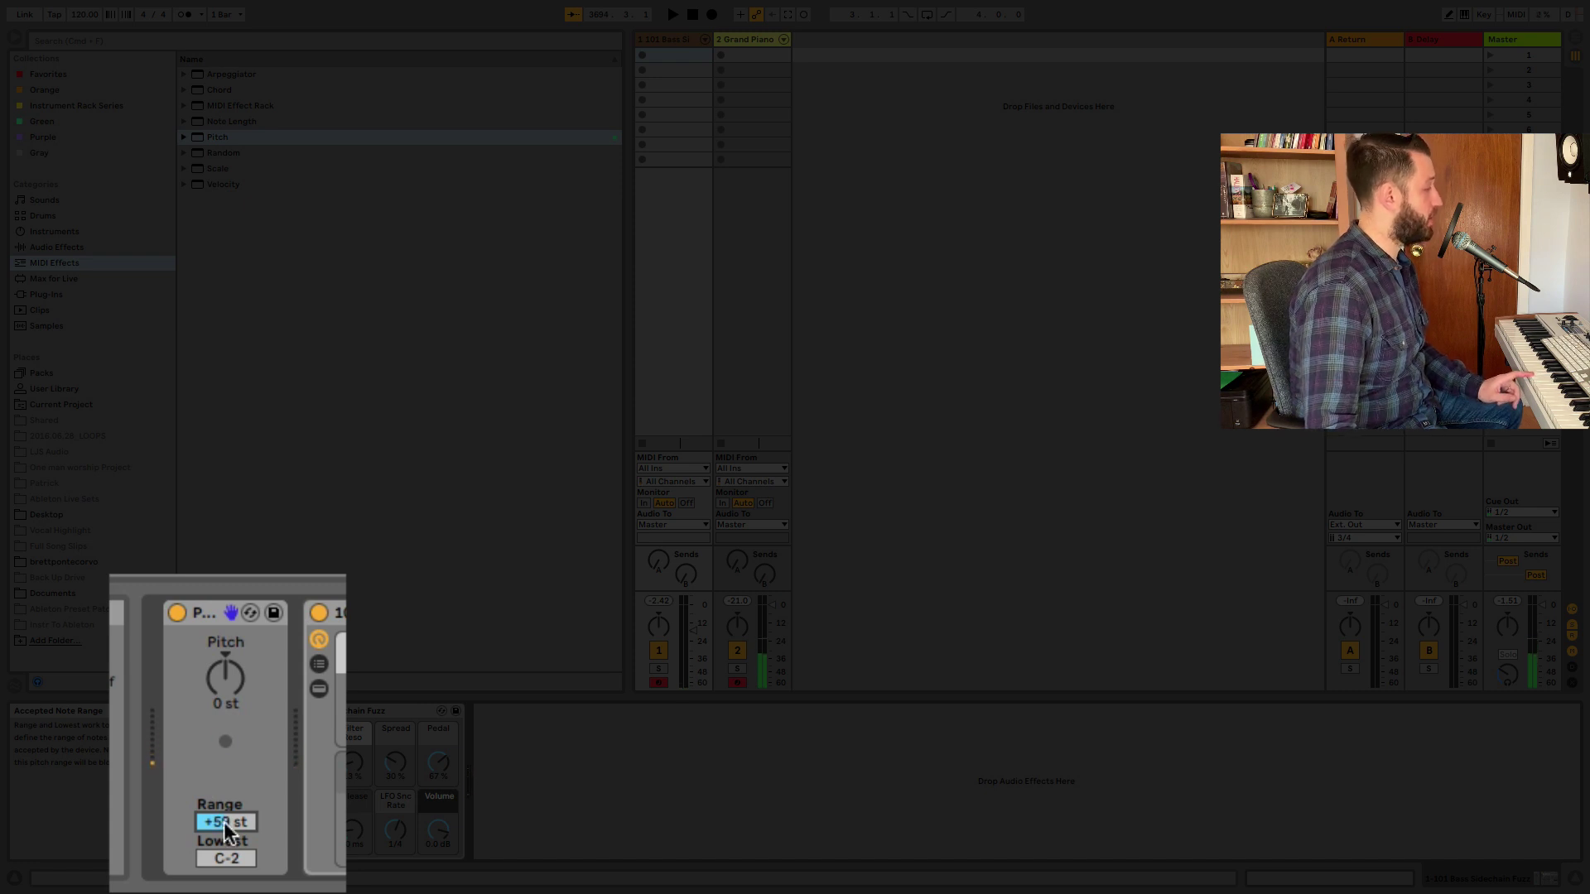
pyautogui.scroll(1, 223, 821)
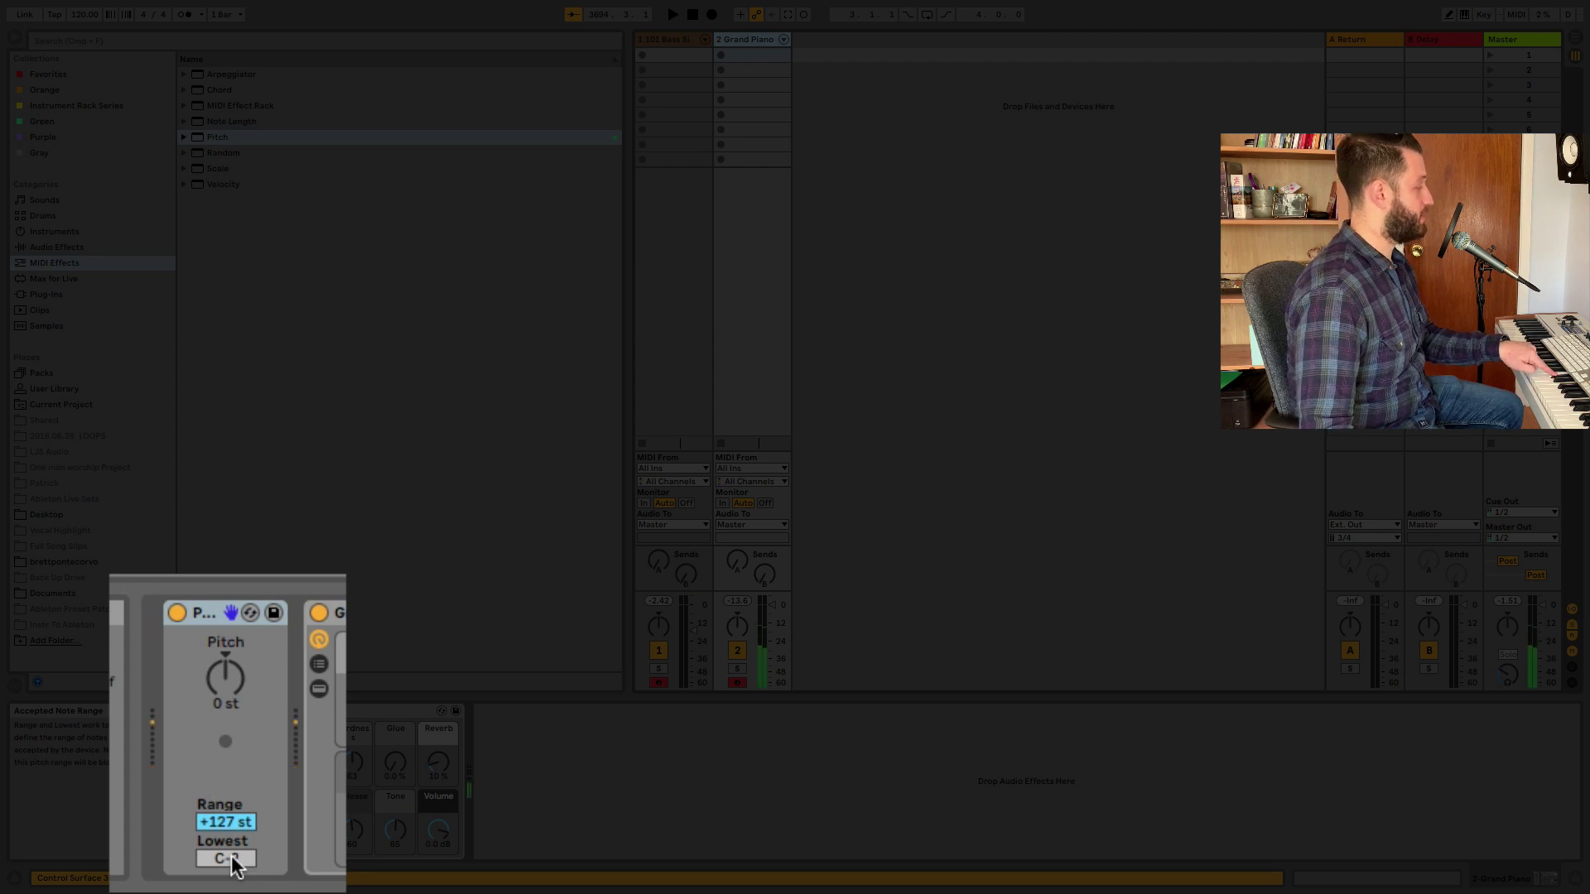
# - Raise the Grand Piano Pitch device's Lowest note to C#3
pyautogui.click(233, 859)
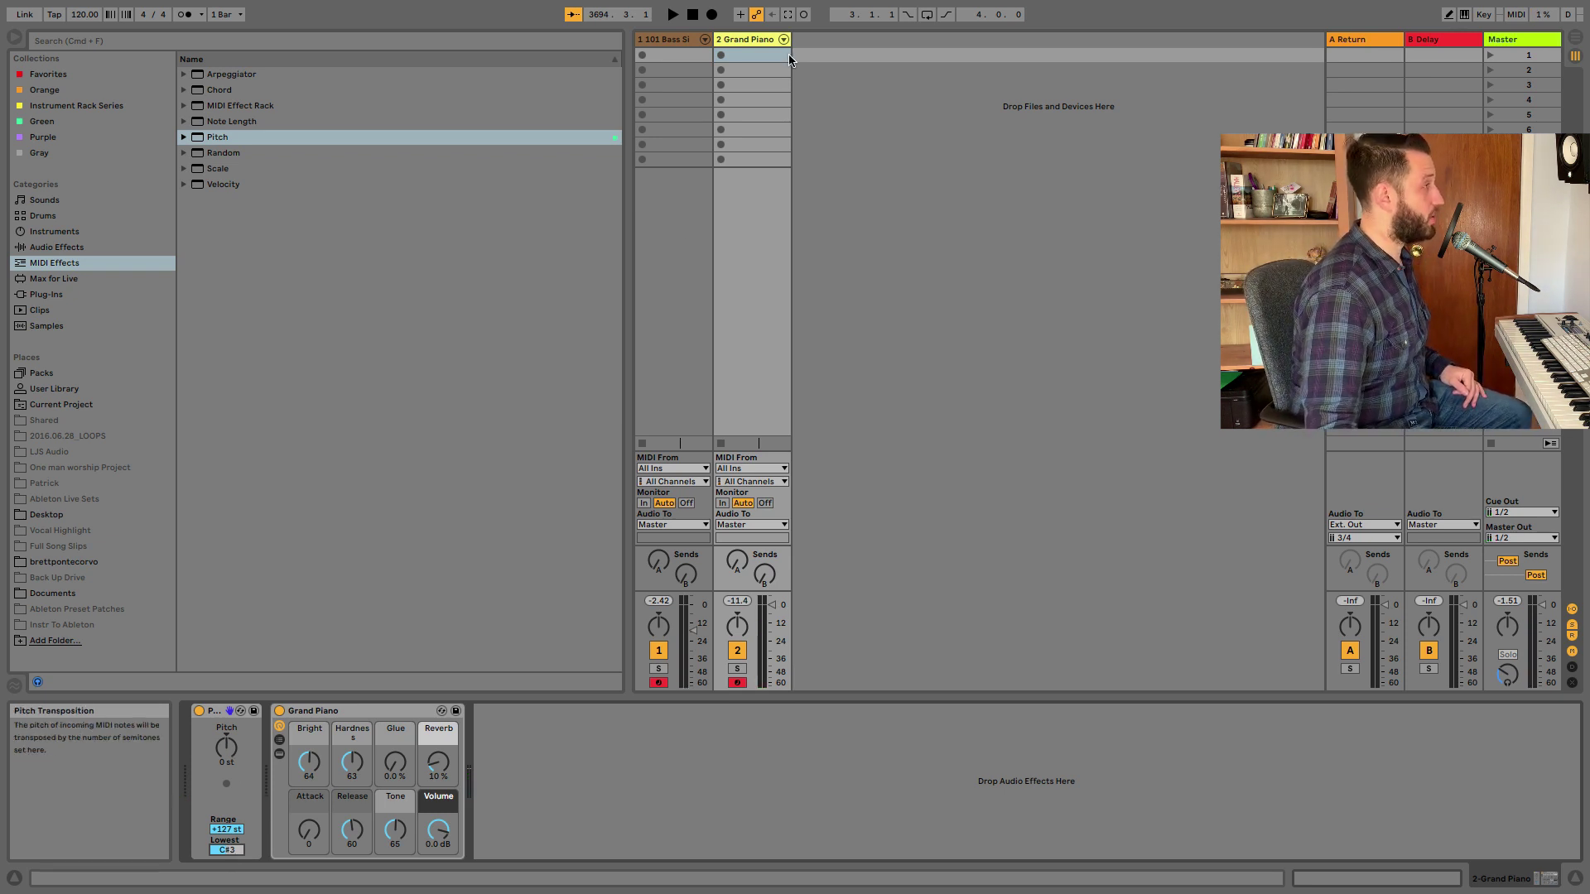
# - Transpose the bass track's Pitch device upward to +40 st
pyautogui.click(684, 42)
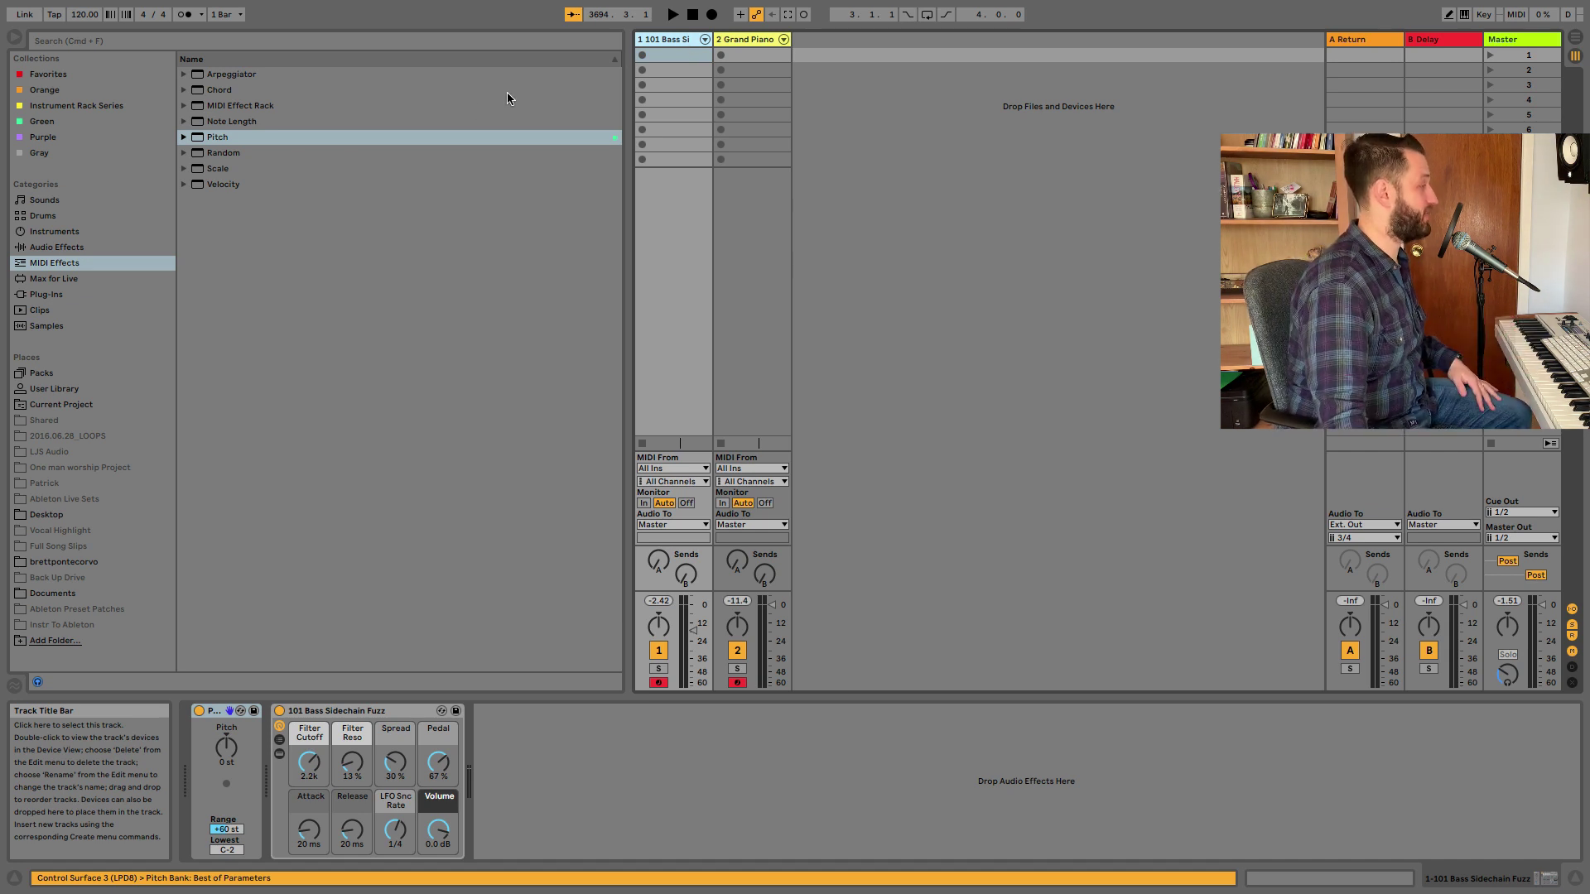
pyautogui.moveTo(231, 750)
pyautogui.mouseDown()
pyautogui.moveTo(231, 714)
pyautogui.moveTo(223, 764)
pyautogui.mouseUp()
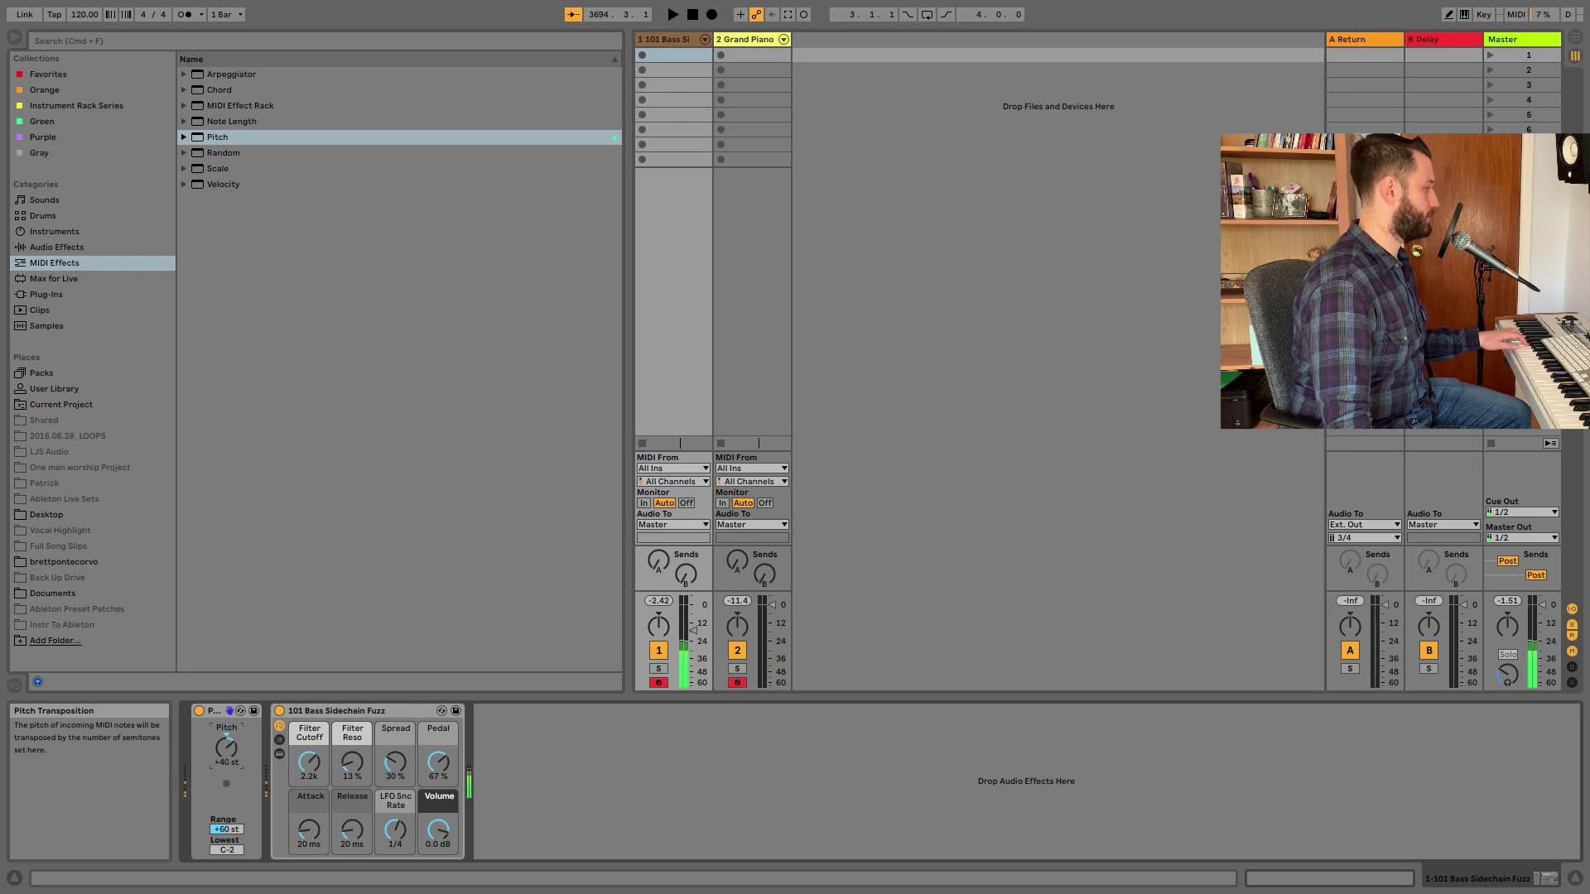